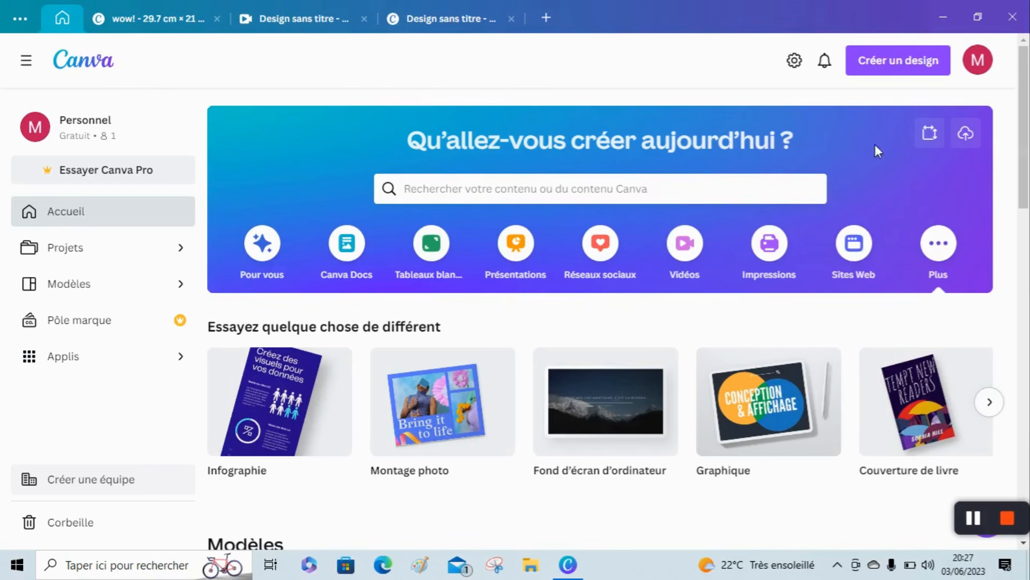
Create a new custom-size design 29.7 cm wide and 21 cm high.
{"action": "left_click", "coordinate": [934, 139]}
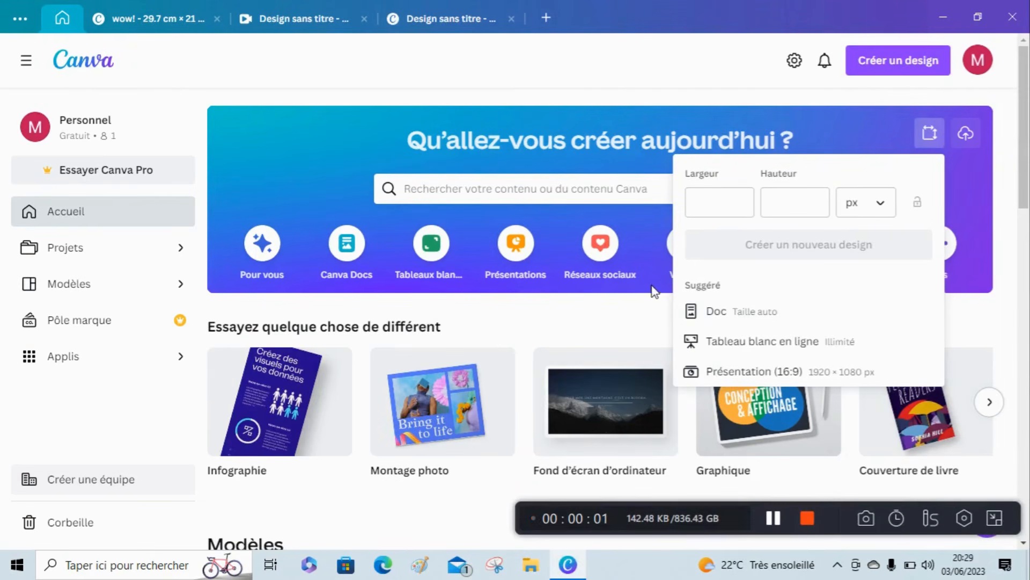
{"action": "left_click", "coordinate": [886, 206]}
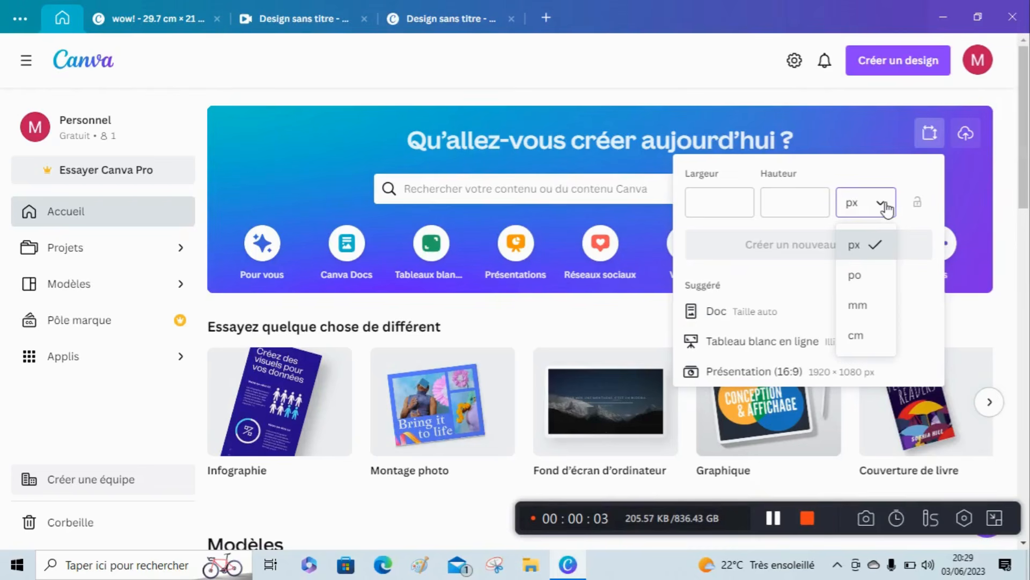
{"action": "left_click", "coordinate": [873, 336]}
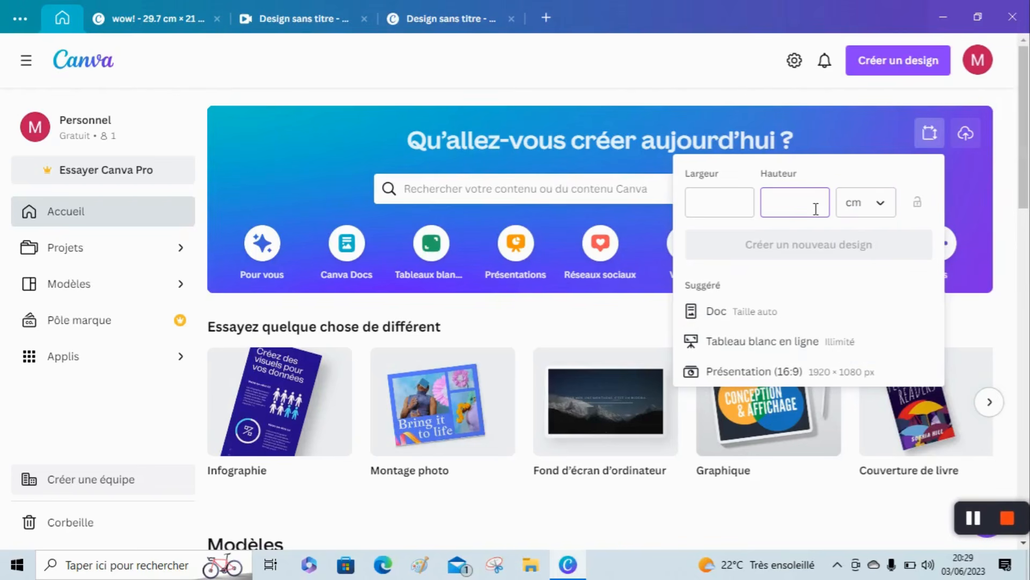
{"action": "left_click", "coordinate": [736, 210]}
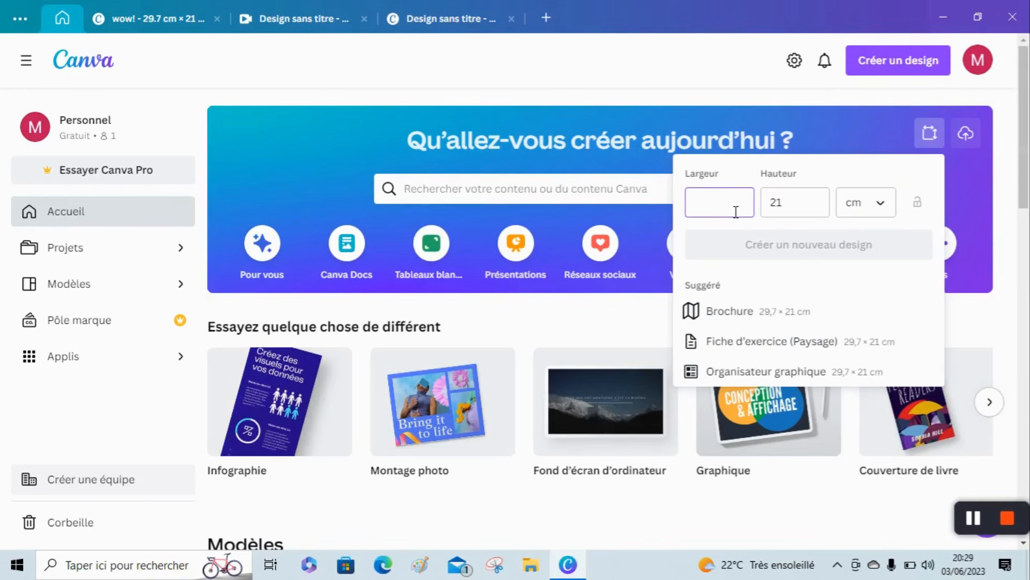
{"action": "type", "text": "29.7"}
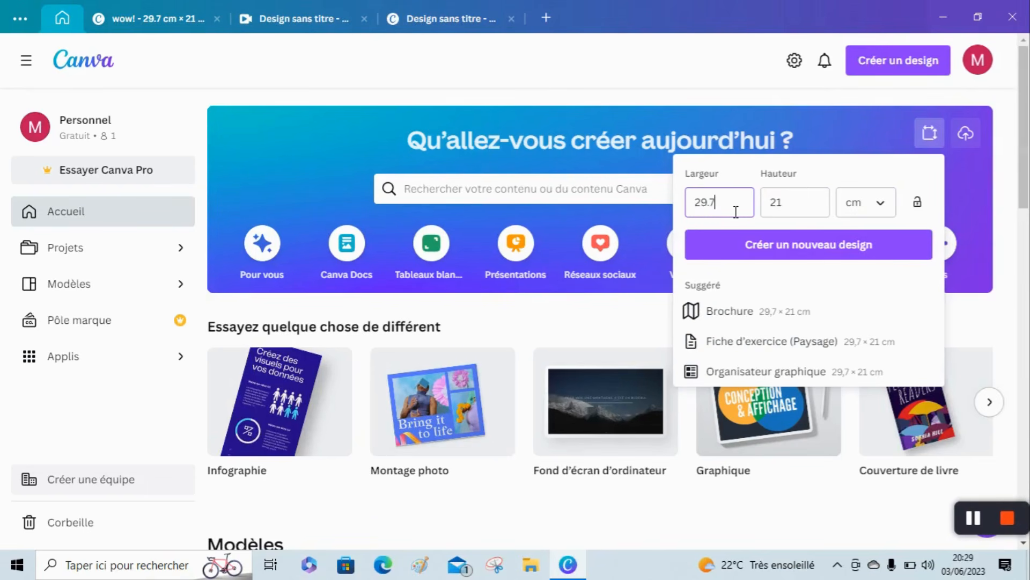
{"action": "left_click", "coordinate": [788, 246]}
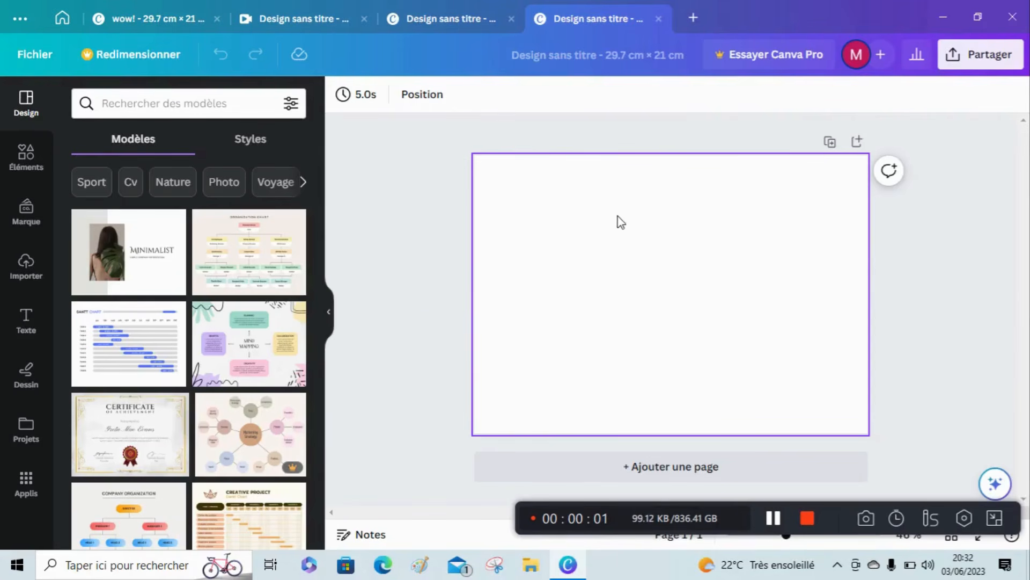
Search the elements for "m" and place two copies of the bold uppercase M frame on the page.
{"action": "left_click", "coordinate": [25, 156]}
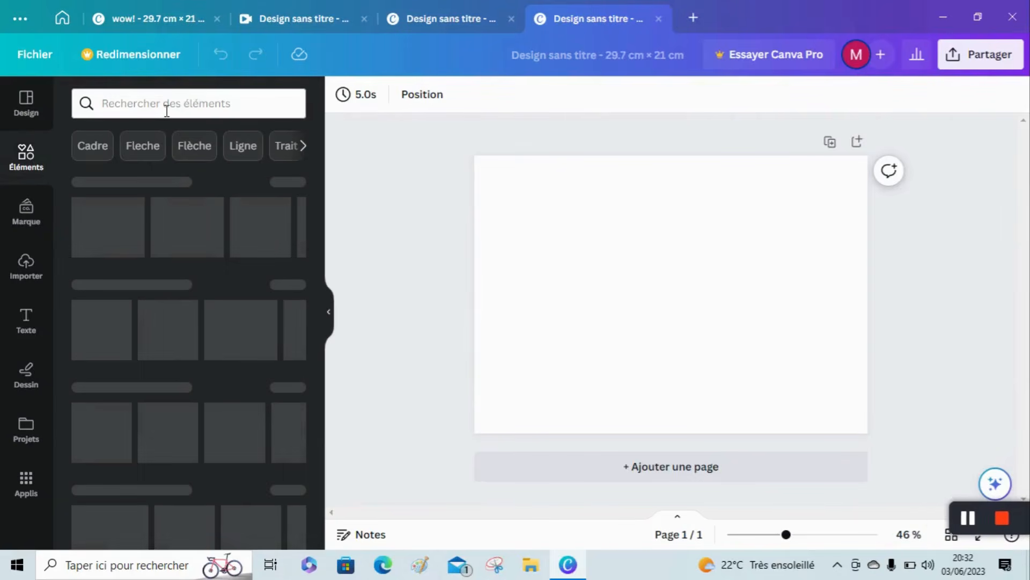
{"action": "left_click", "coordinate": [167, 111]}
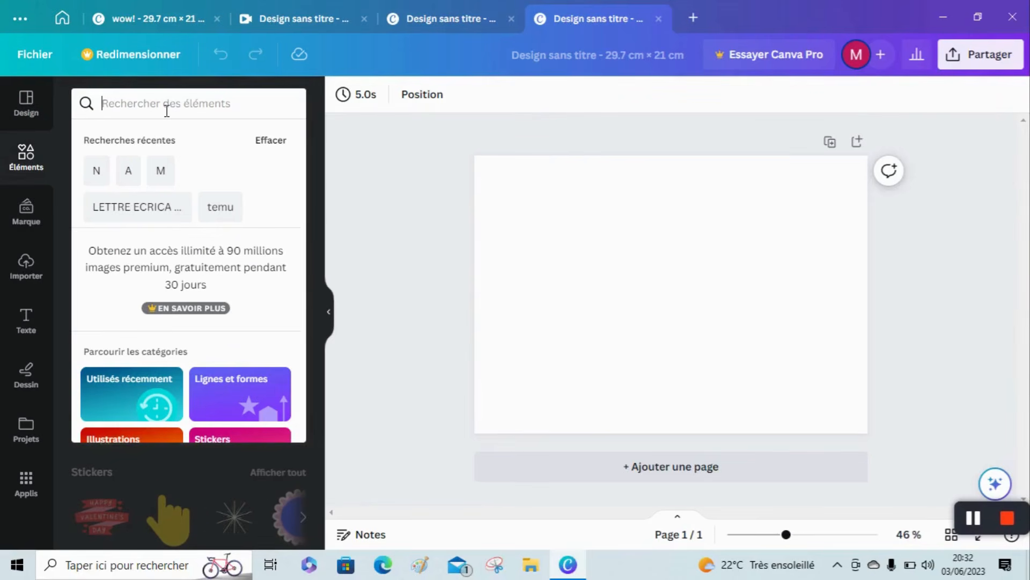
{"action": "type", "text": "m"}
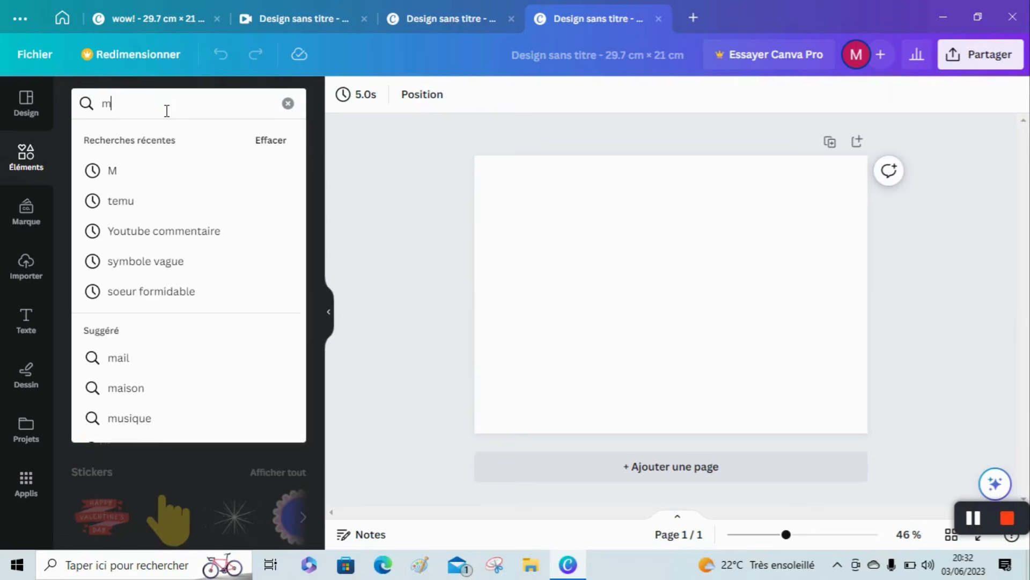
{"action": "key", "text": "Return"}
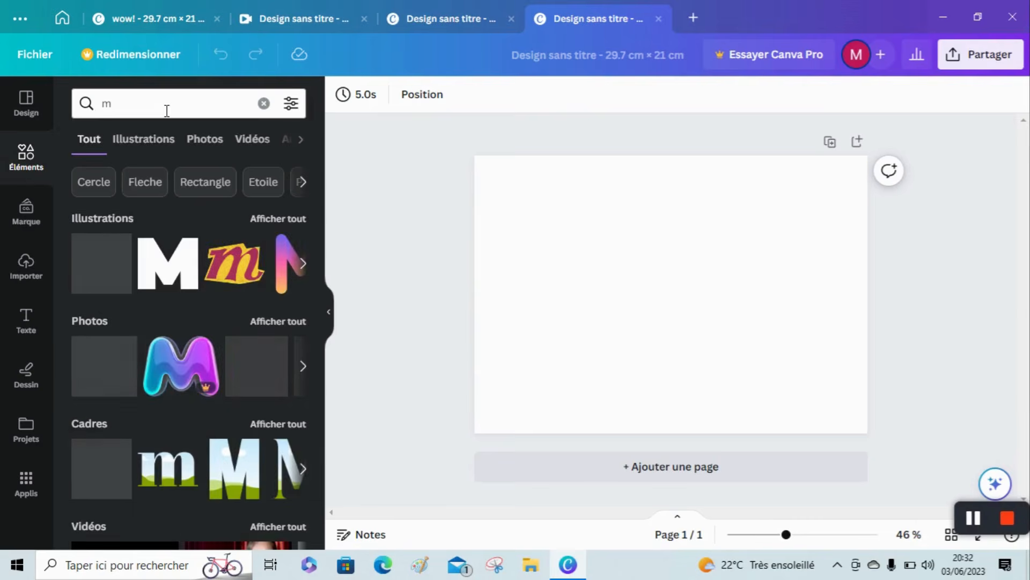
{"action": "left_click", "coordinate": [267, 428]}
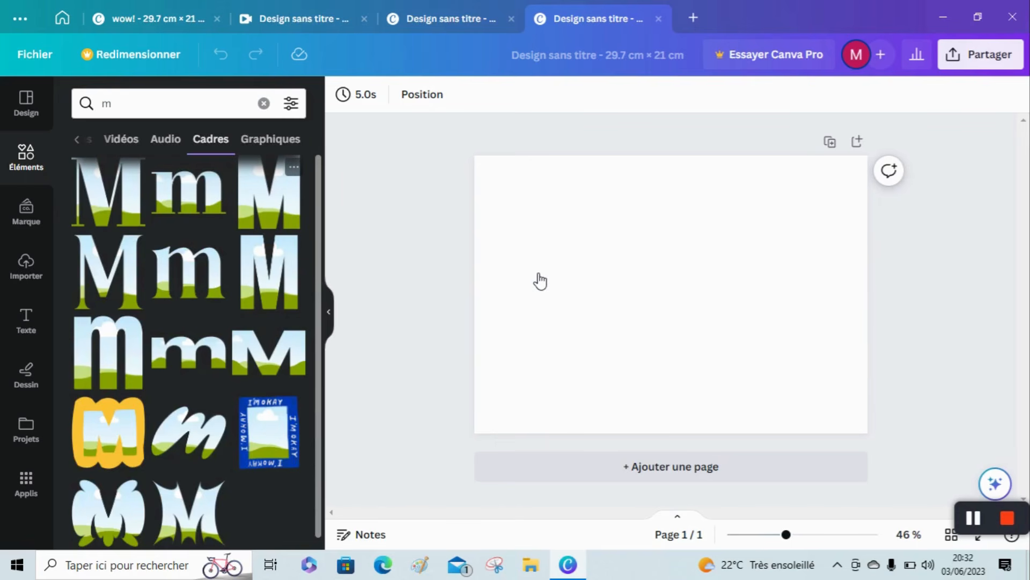
{"action": "left_click", "coordinate": [283, 207]}
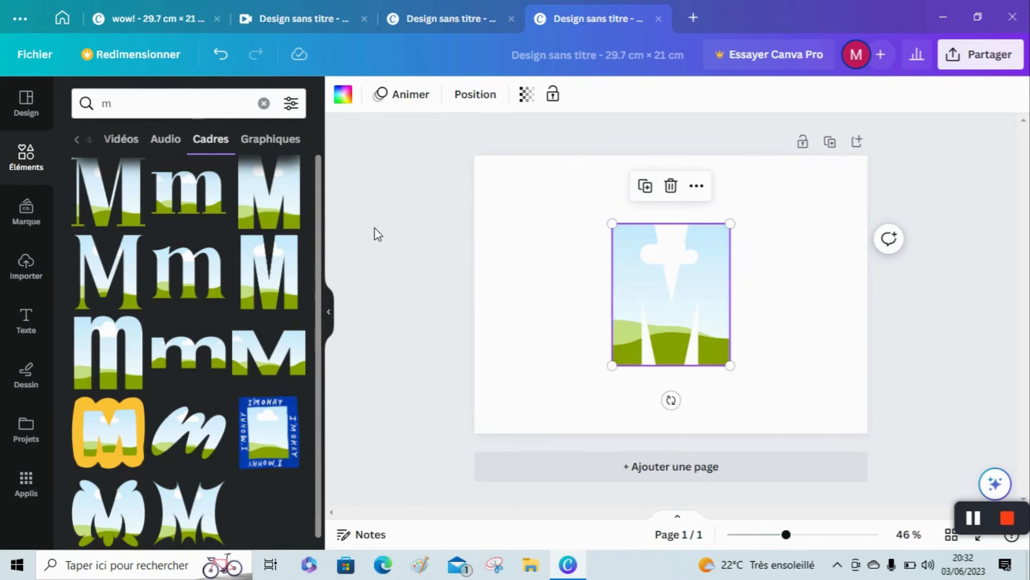
{"action": "left_click_drag", "start_coordinate": [273, 197], "coordinate": [528, 290]}
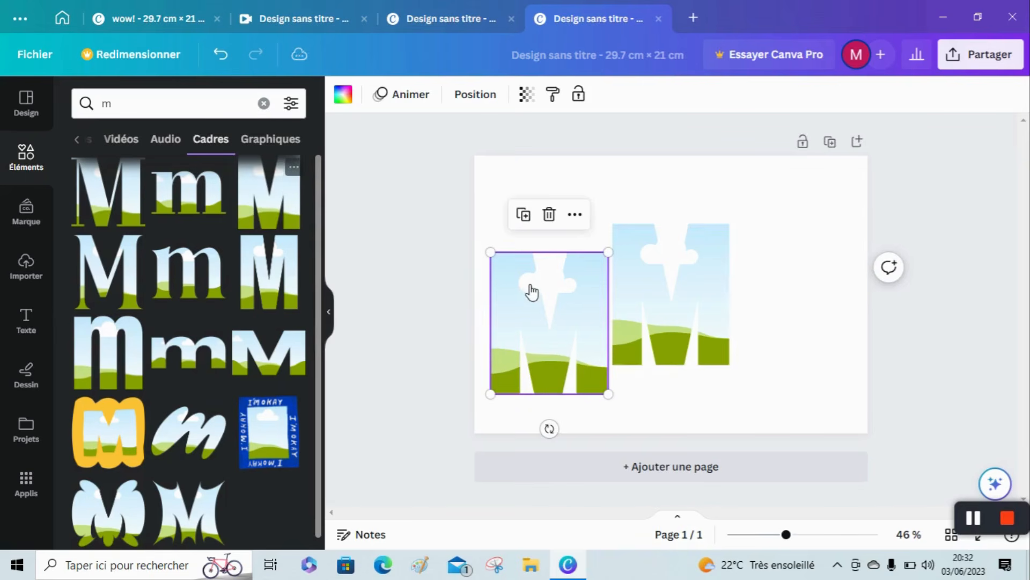
Search the elements for "a" and place the bold uppercase A frame near the page's upper middle.
{"action": "left_click", "coordinate": [264, 103]}
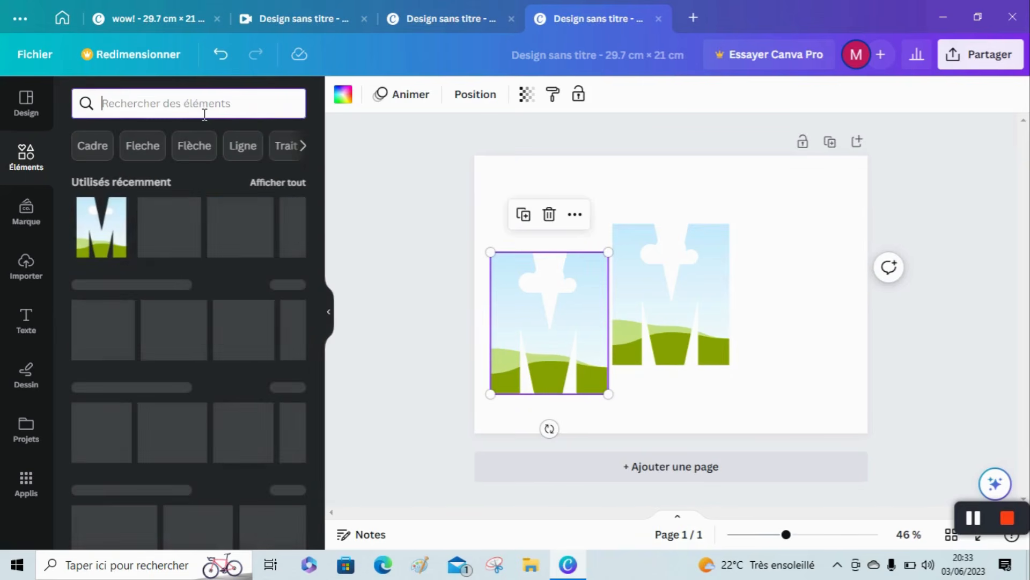
{"action": "type", "text": "a"}
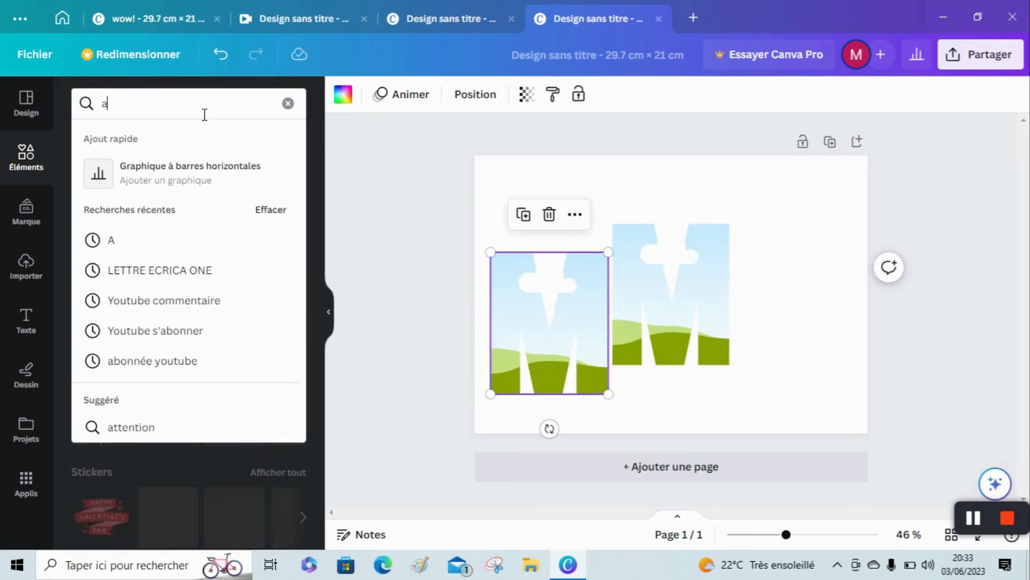
{"action": "key", "text": "Return"}
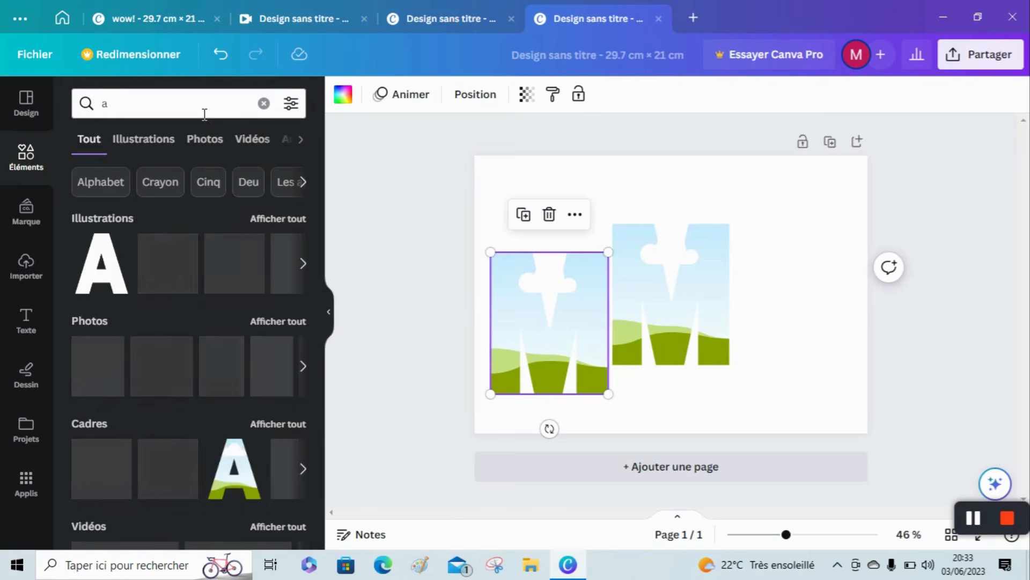
{"action": "scroll", "coordinate": [314, 392], "scroll_direction": "down", "scroll_amount": 5}
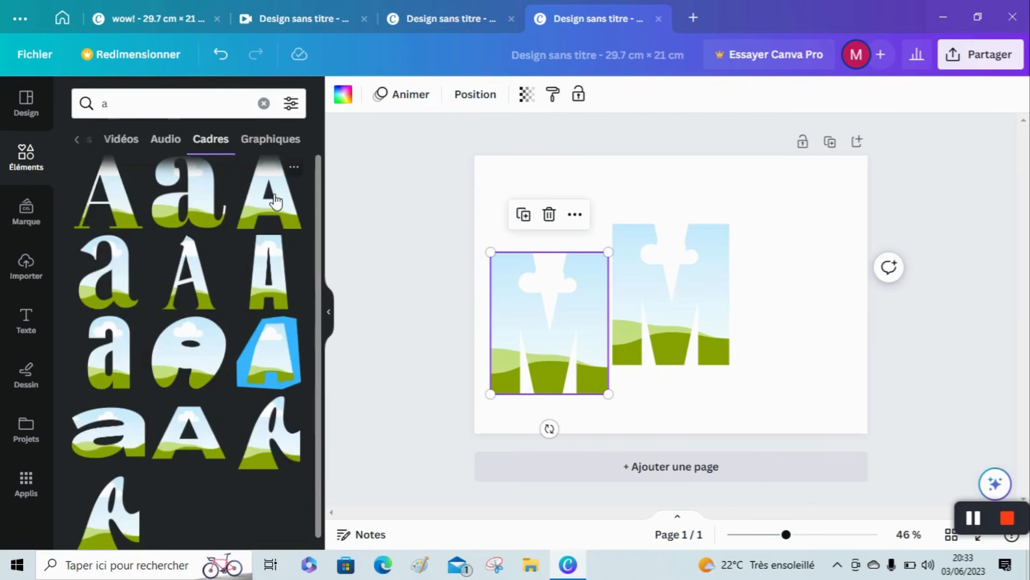
{"action": "left_click_drag", "start_coordinate": [275, 207], "coordinate": [620, 216]}
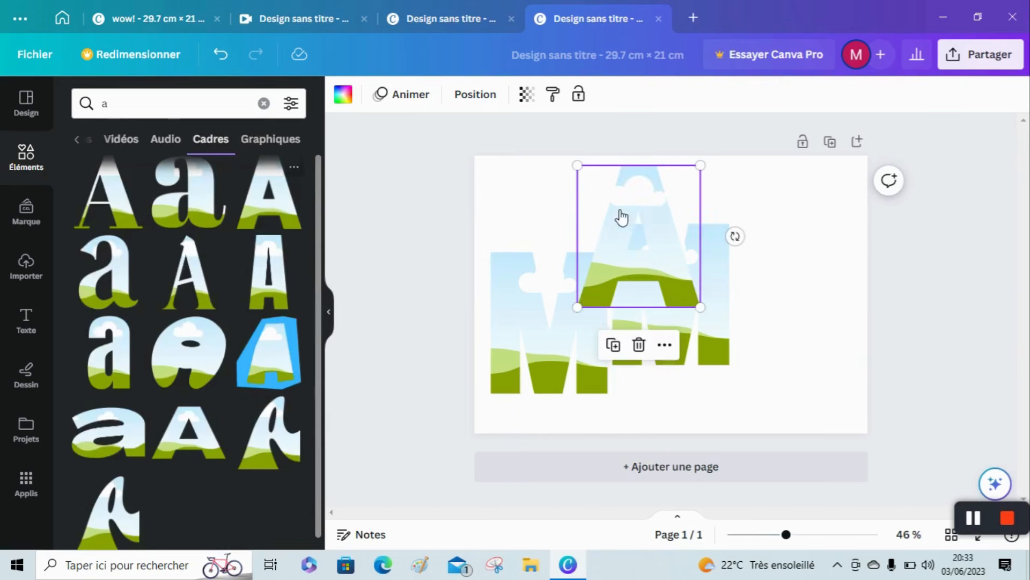
Duplicate the A frame and move the second M frame to the right side of the page.
{"action": "right_click", "coordinate": [639, 212]}
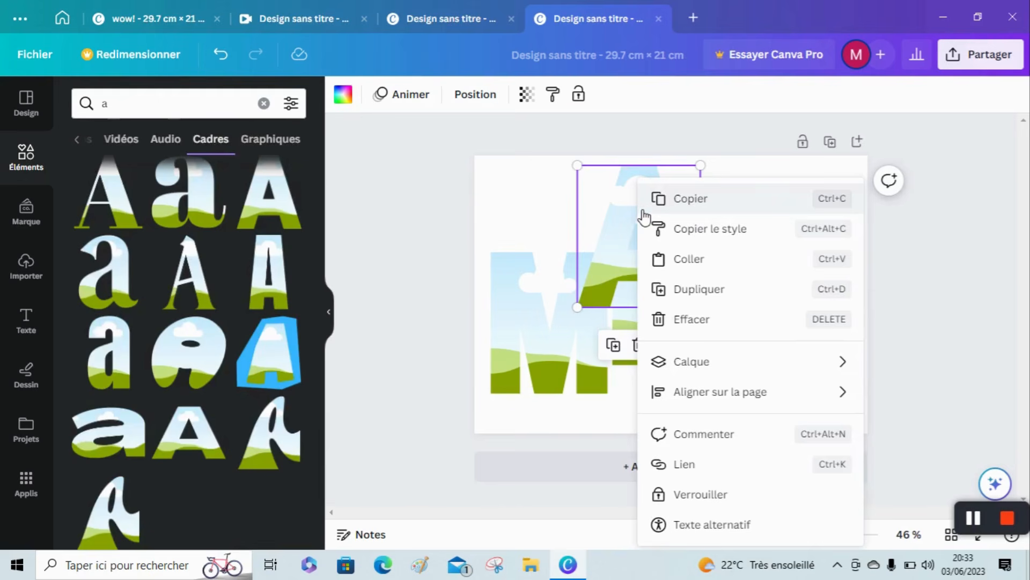
{"action": "left_click", "coordinate": [728, 286]}
{"action": "left_click_drag", "start_coordinate": [680, 280], "coordinate": [762, 293]}
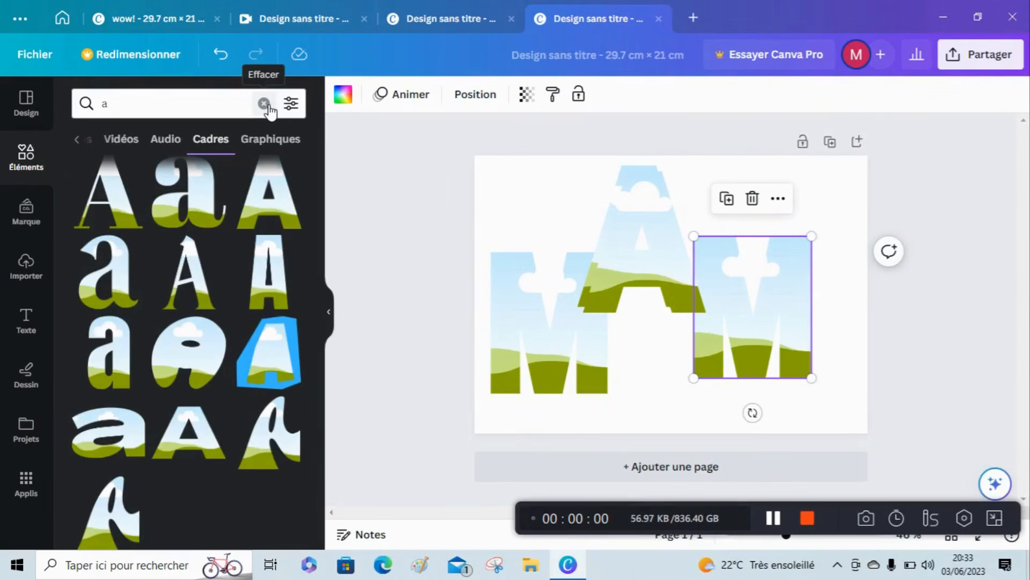
Search the elements for "n" and place the bold uppercase N frame between the two M frames.
{"action": "left_click", "coordinate": [266, 107]}
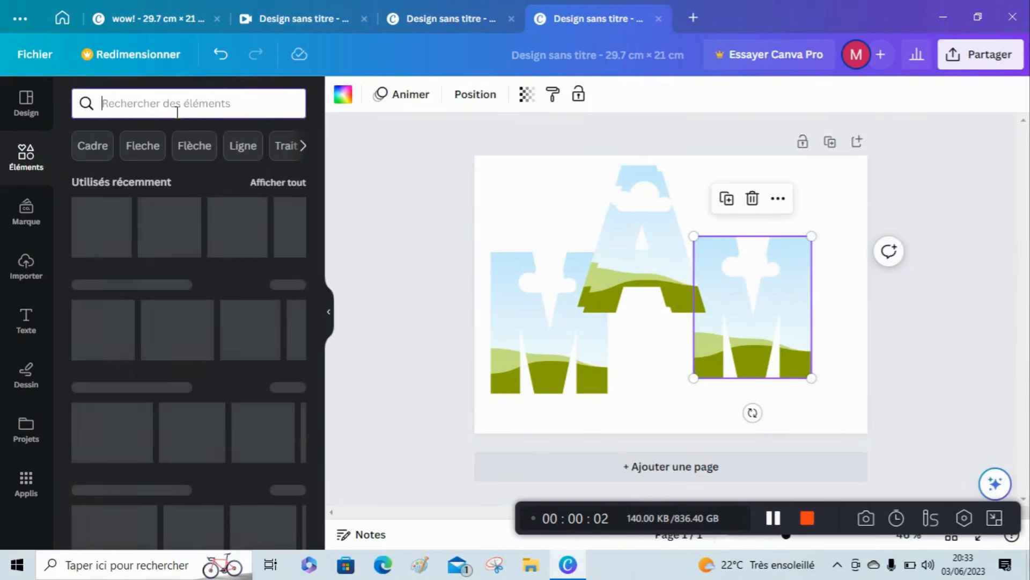
{"action": "type", "text": "n"}
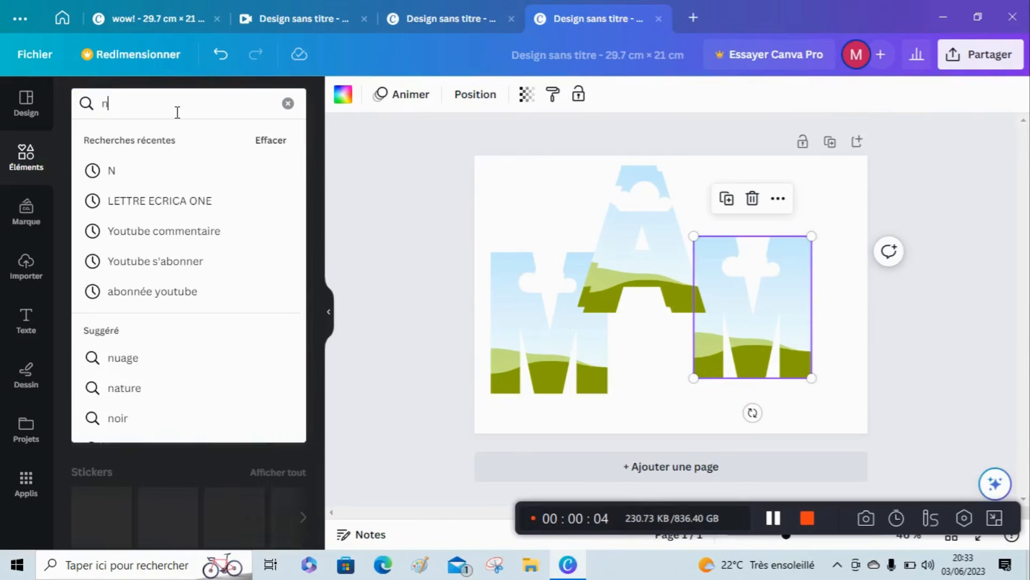
{"action": "key", "text": "Return"}
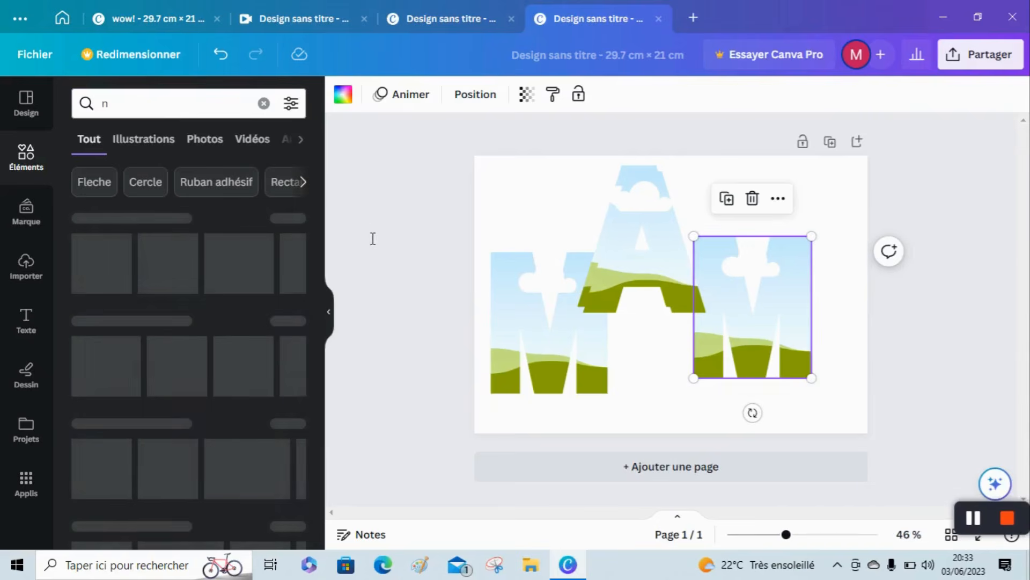
{"action": "left_click", "coordinate": [295, 321]}
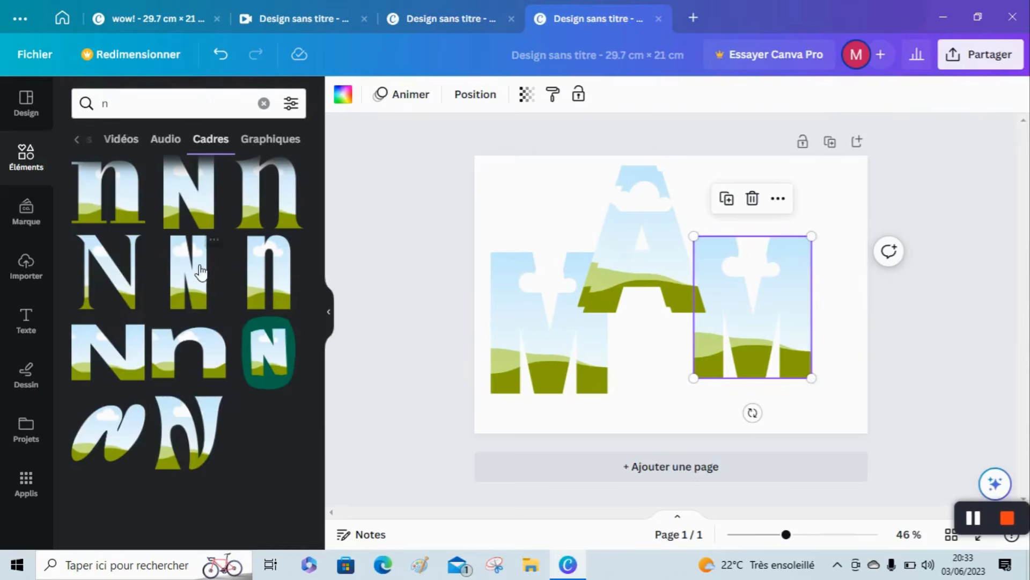
{"action": "left_click_drag", "start_coordinate": [191, 228], "coordinate": [641, 362]}
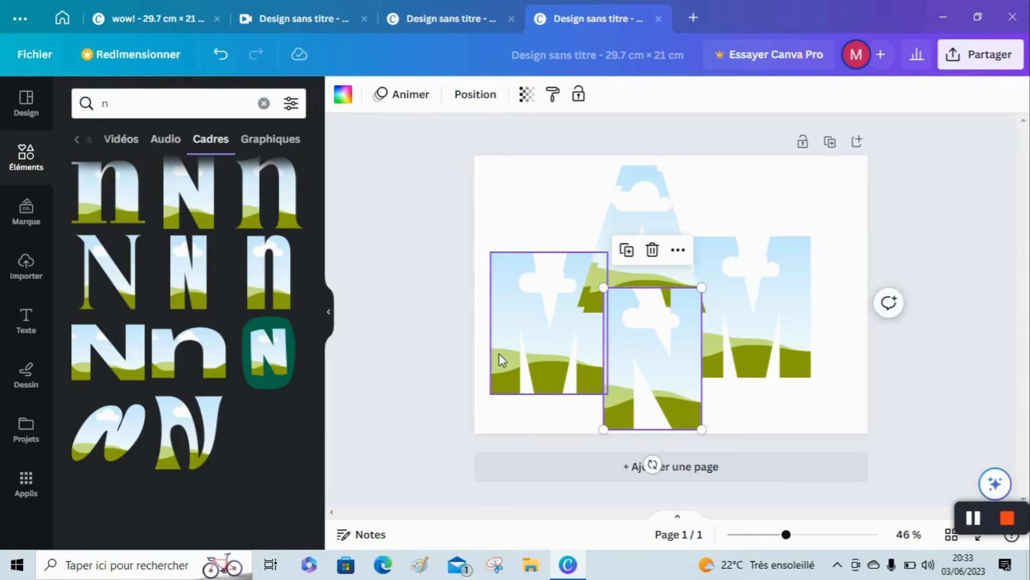
Shrink the left M frame, then place one A frame directly beside it and scale it to match.
{"action": "left_click", "coordinate": [522, 316]}
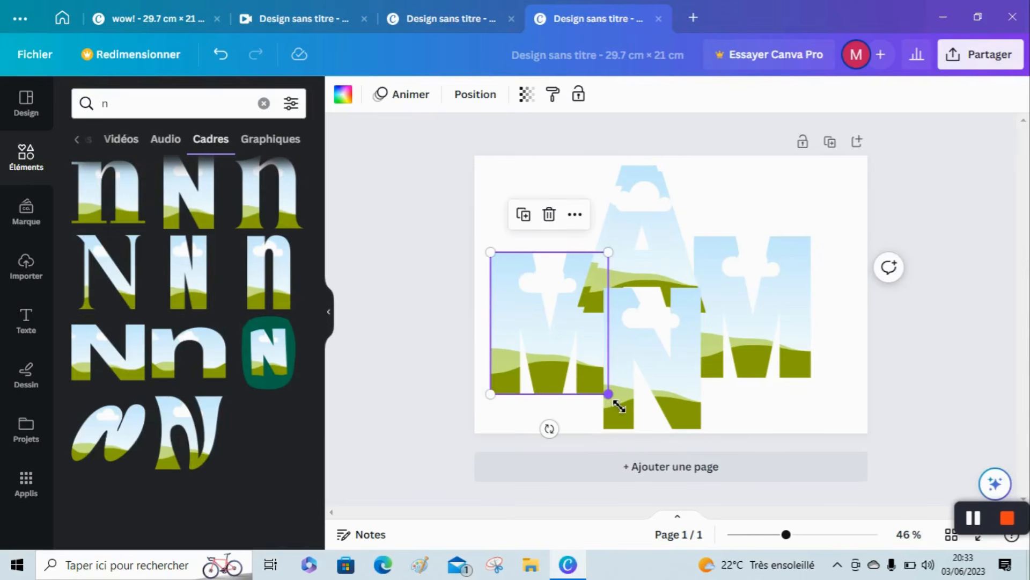
{"action": "left_click_drag", "start_coordinate": [619, 405], "coordinate": [550, 323]}
{"action": "left_click_drag", "start_coordinate": [600, 285], "coordinate": [578, 302]}
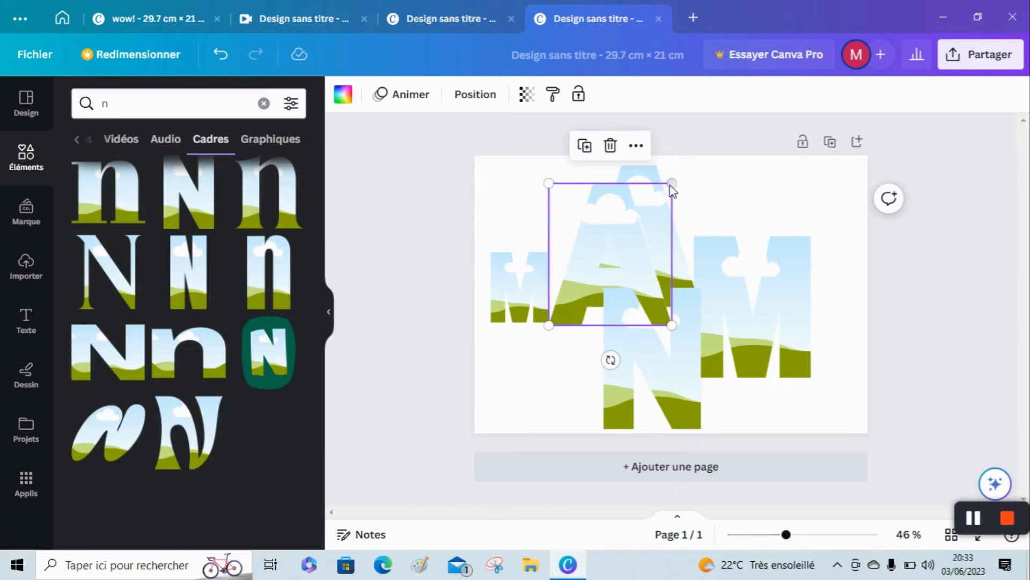
{"action": "left_click_drag", "start_coordinate": [680, 195], "coordinate": [626, 271]}
Clear the N and spare A frames out of the way and set the second M after the A, reduced to matching size.
{"action": "left_click_drag", "start_coordinate": [660, 386], "coordinate": [540, 434]}
{"action": "left_click", "coordinate": [644, 225]}
{"action": "left_click_drag", "start_coordinate": [657, 274], "coordinate": [859, 241]}
{"action": "left_click", "coordinate": [735, 295]}
{"action": "left_click_drag", "start_coordinate": [736, 295], "coordinate": [721, 249]}
{"action": "left_click_drag", "start_coordinate": [736, 184], "coordinate": [706, 271]}
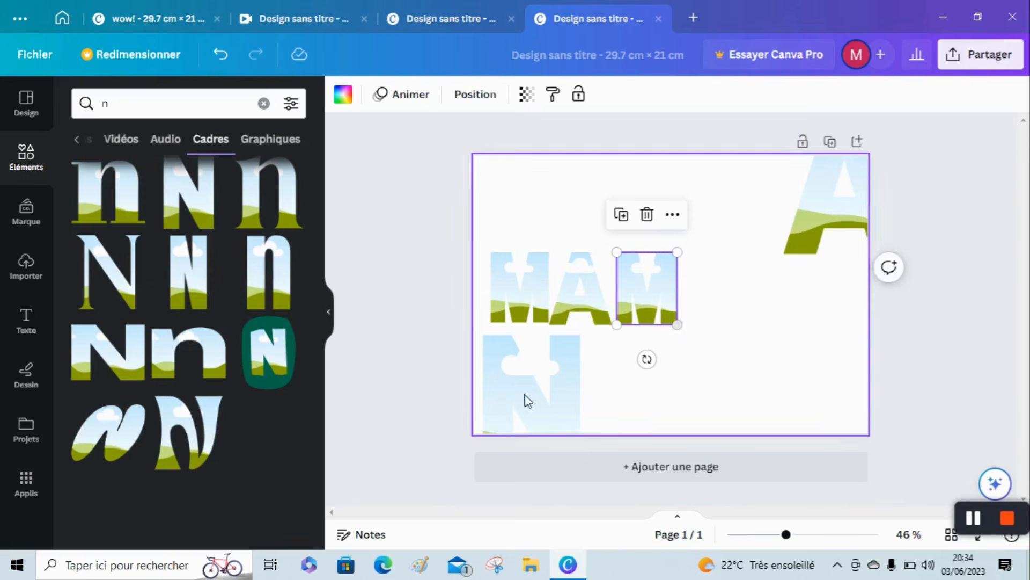
Line up the second A and the N after the second M, shrinking both to complete the word MAMAN.
{"action": "left_click_drag", "start_coordinate": [814, 217], "coordinate": [715, 281]}
{"action": "left_click_drag", "start_coordinate": [811, 183], "coordinate": [765, 273]}
{"action": "left_click_drag", "start_coordinate": [531, 417], "coordinate": [818, 265]}
{"action": "left_click_drag", "start_coordinate": [864, 196], "coordinate": [819, 263]}
{"action": "left_click", "coordinate": [749, 378]}
Shift the first M frame slightly left and enlarge it to about 4.6 by 5.5 cm to match the other letters.
{"action": "left_click", "coordinate": [524, 321]}
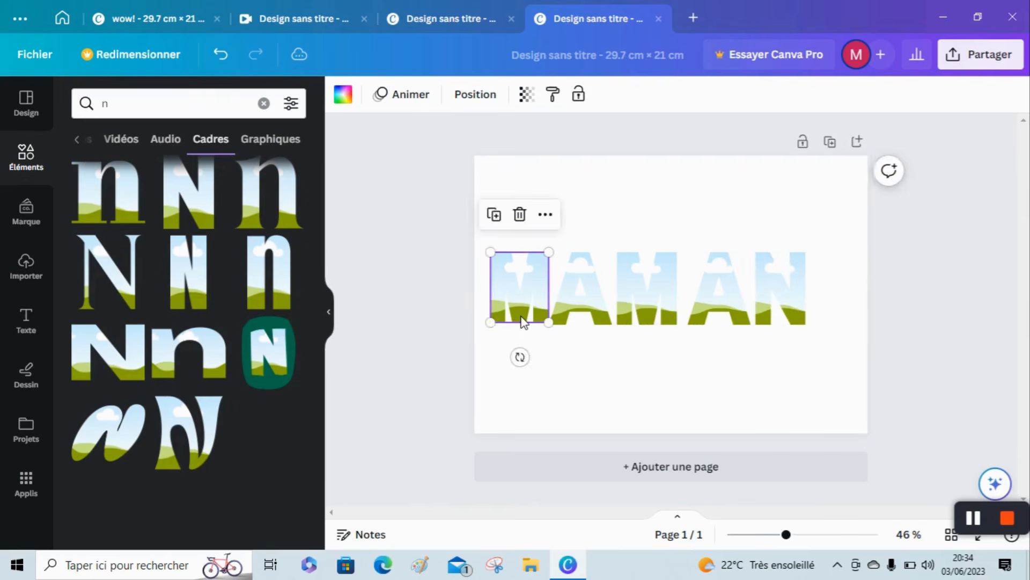
{"action": "left_click_drag", "start_coordinate": [519, 320], "coordinate": [525, 326]}
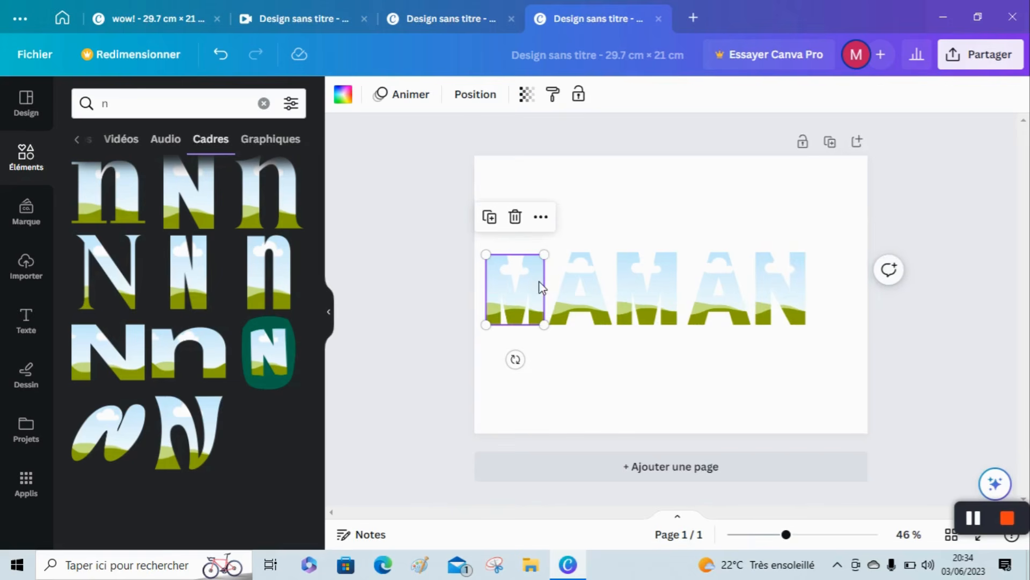
{"action": "left_click_drag", "start_coordinate": [557, 264], "coordinate": [557, 265]}
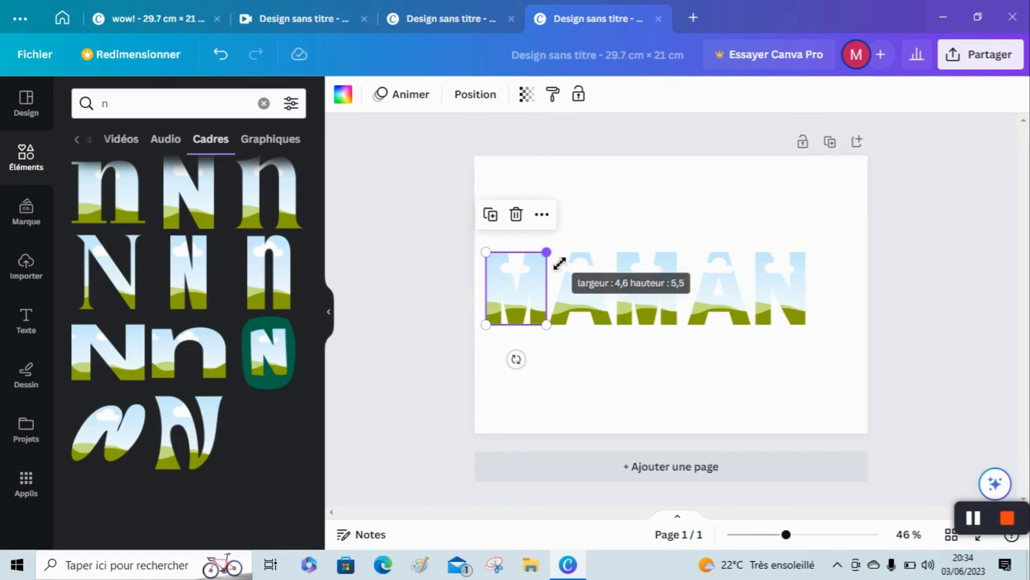
Group the five MAMAN letter frames and move the group to the horizontal centre of the page.
{"action": "left_click", "coordinate": [839, 276]}
{"action": "left_click_drag", "start_coordinate": [839, 277], "coordinate": [458, 304]}
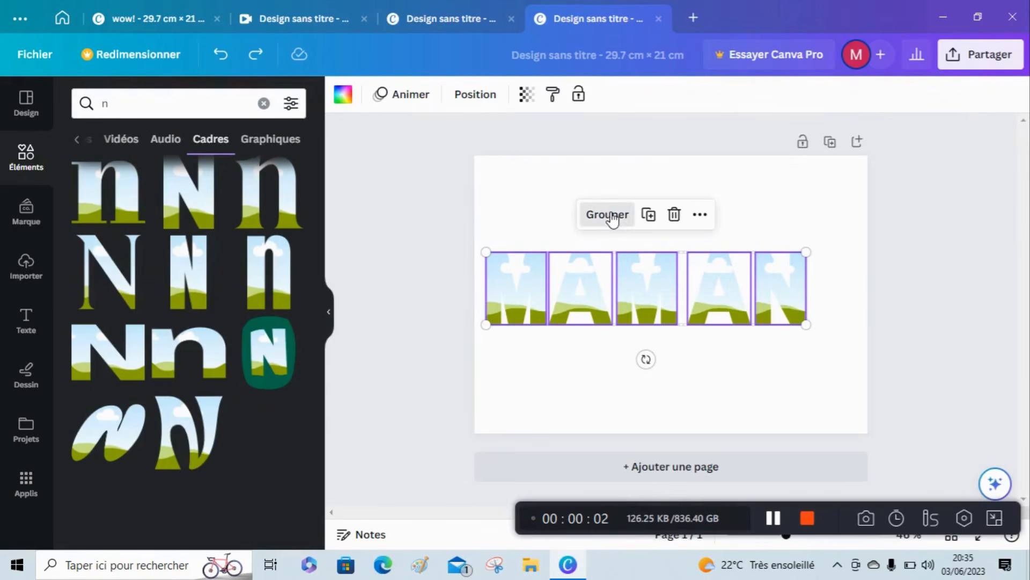
{"action": "left_click", "coordinate": [611, 215]}
{"action": "left_click_drag", "start_coordinate": [544, 287], "coordinate": [575, 292]}
{"action": "left_click_drag", "start_coordinate": [427, 274], "coordinate": [626, 290]}
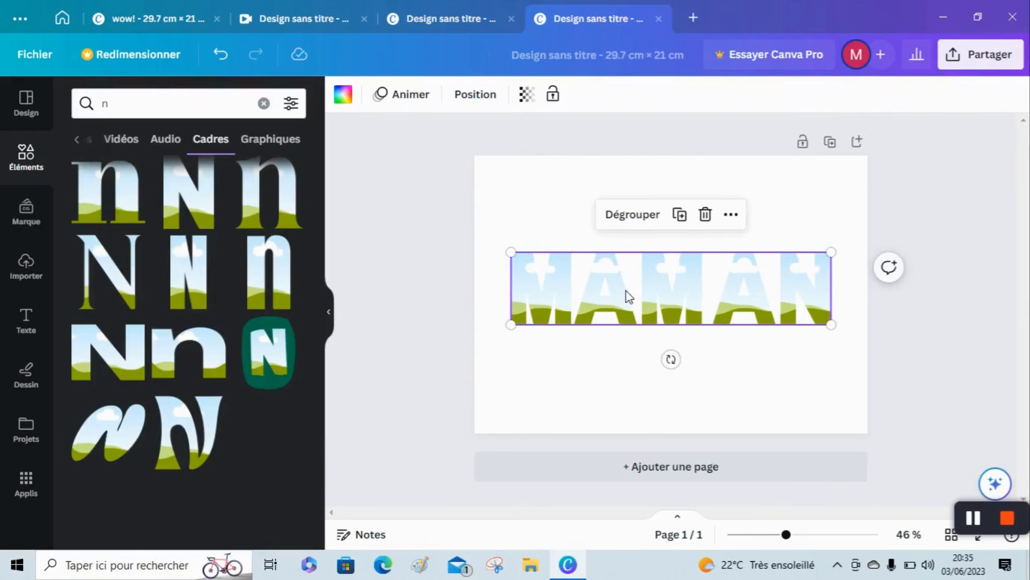
Align the MAMAN letter group to the vertical centre of the page.
{"action": "left_click", "coordinate": [732, 215]}
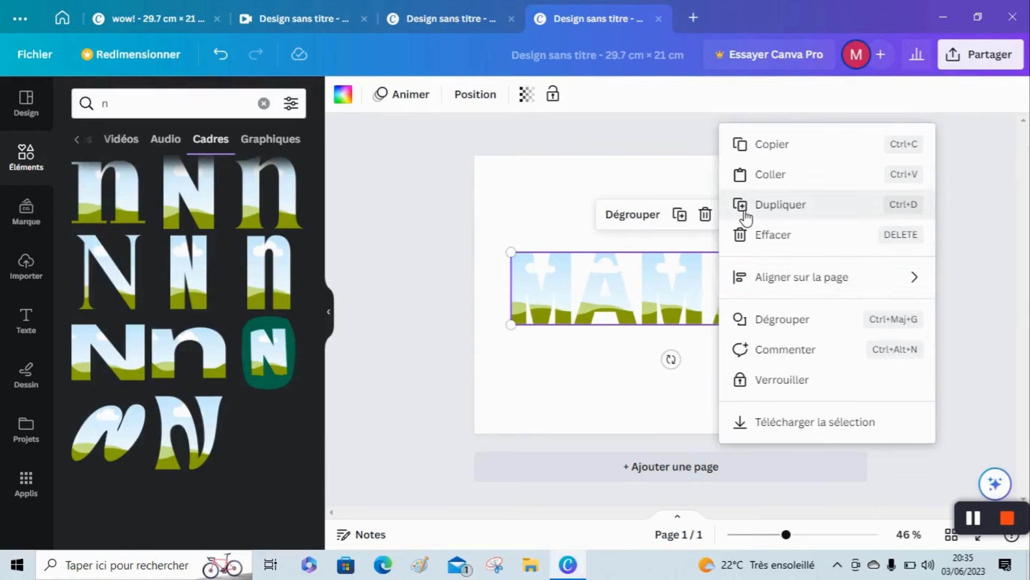
{"action": "mouse_move", "coordinate": [778, 288]}
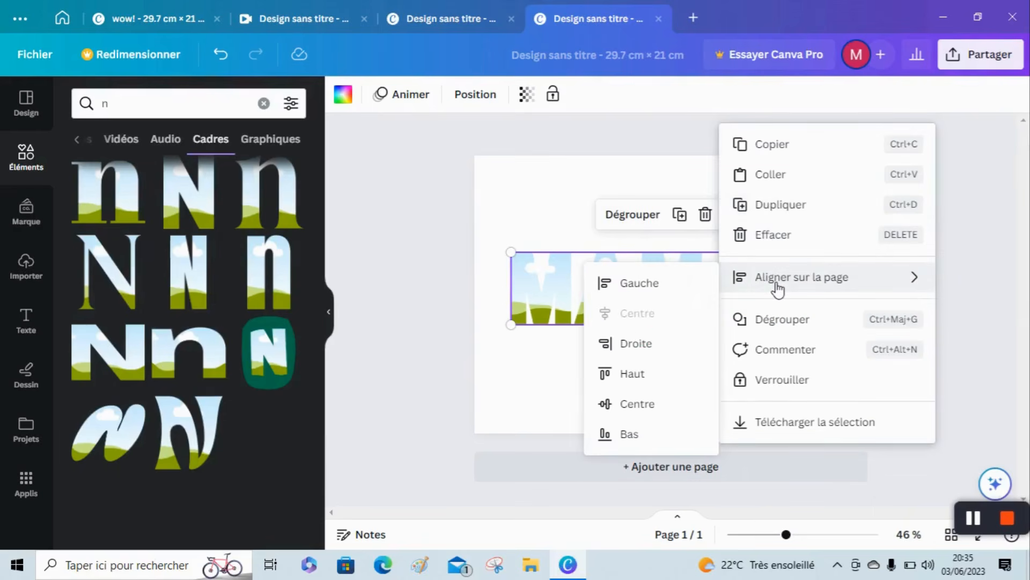
{"action": "left_click", "coordinate": [642, 405]}
{"action": "left_click", "coordinate": [415, 333]}
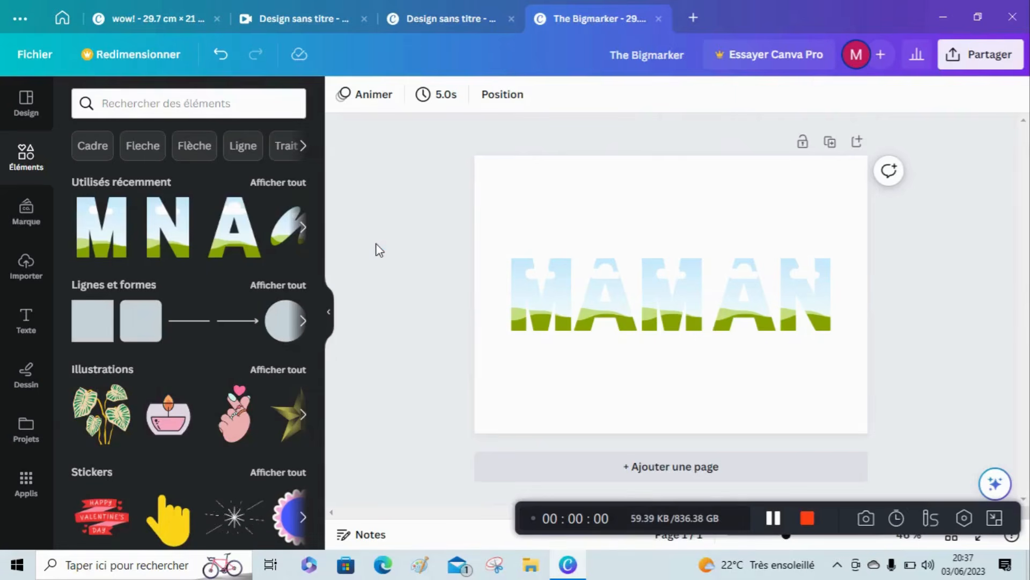
Search the text styles for The Bigmarker, add that text to the page and enlarge it to about size 99.3.
{"action": "left_click", "coordinate": [42, 325]}
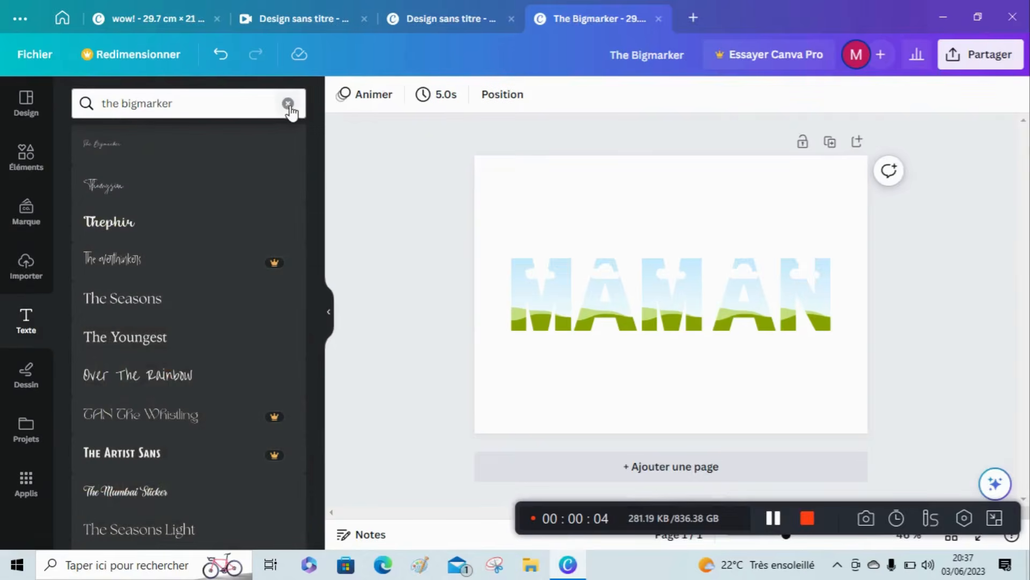
{"action": "left_click", "coordinate": [288, 104]}
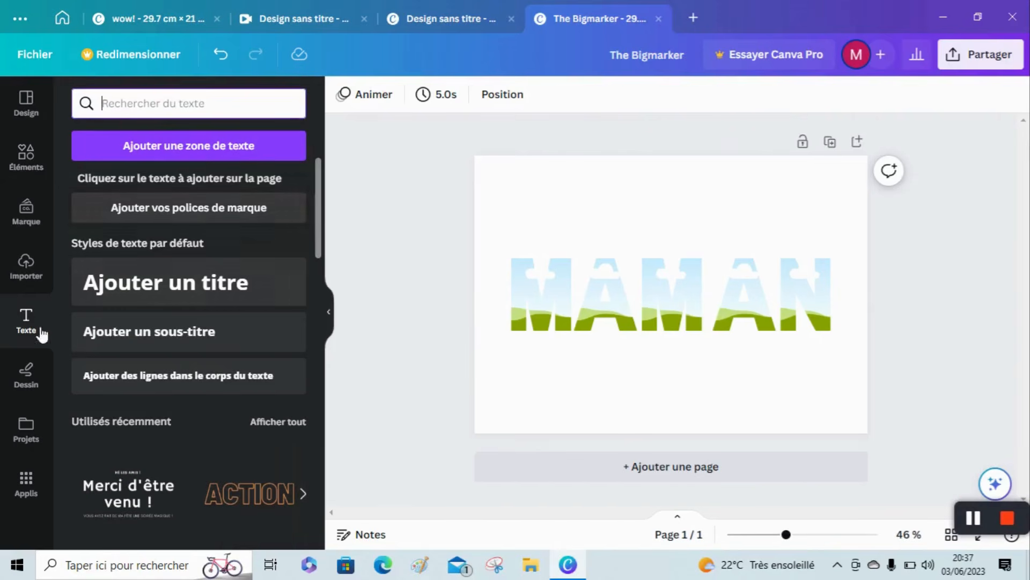
{"action": "left_click", "coordinate": [183, 109]}
{"action": "type", "text": "the b"}
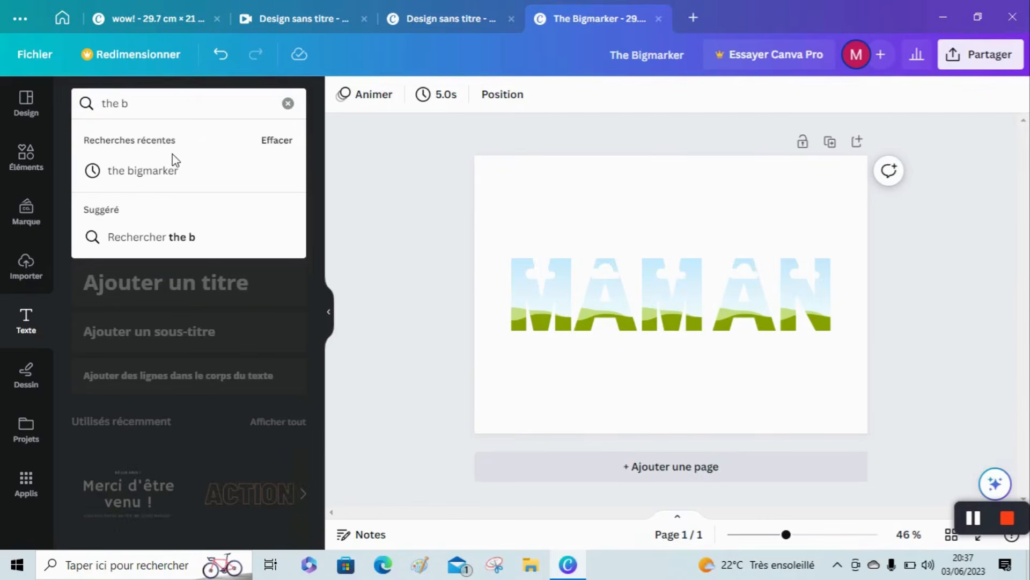
{"action": "left_click", "coordinate": [172, 173]}
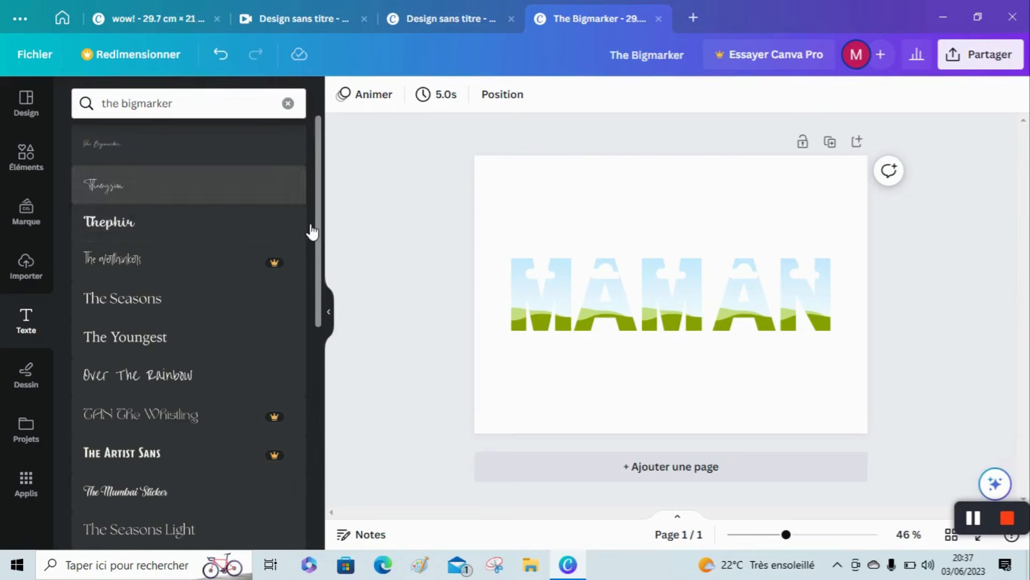
{"action": "left_click", "coordinate": [215, 146]}
{"action": "left_click_drag", "start_coordinate": [663, 292], "coordinate": [548, 243]}
Replace the whole sample text with "Tu es la meilleur".
{"action": "left_click", "coordinate": [623, 268]}
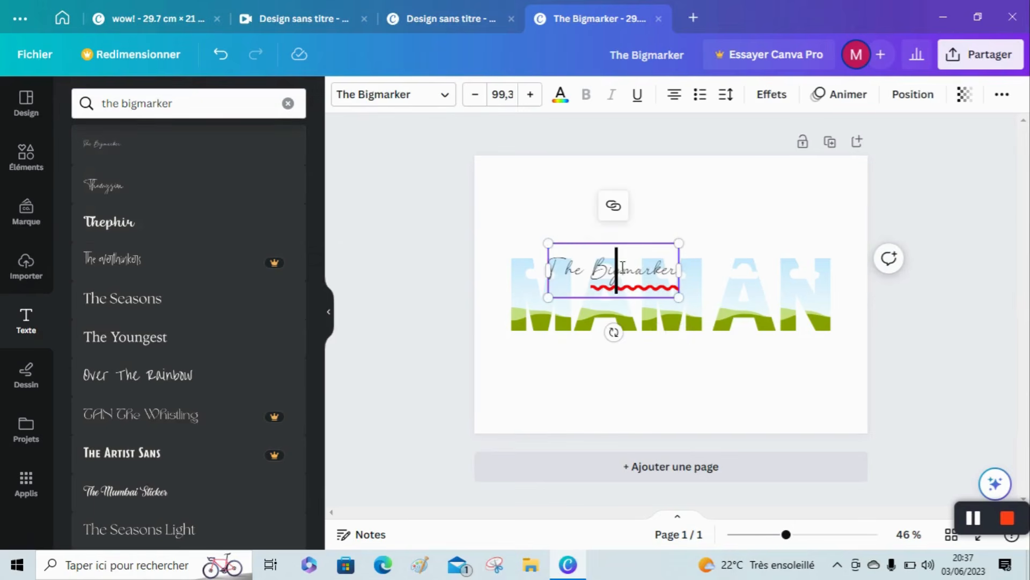
{"action": "double_click", "coordinate": [573, 277]}
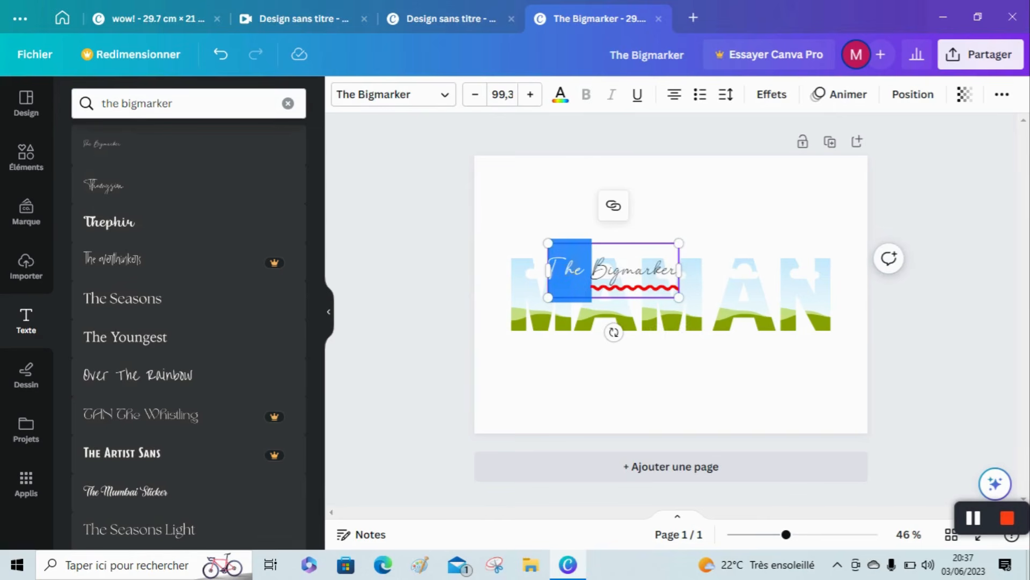
{"action": "triple_click", "coordinate": [678, 279]}
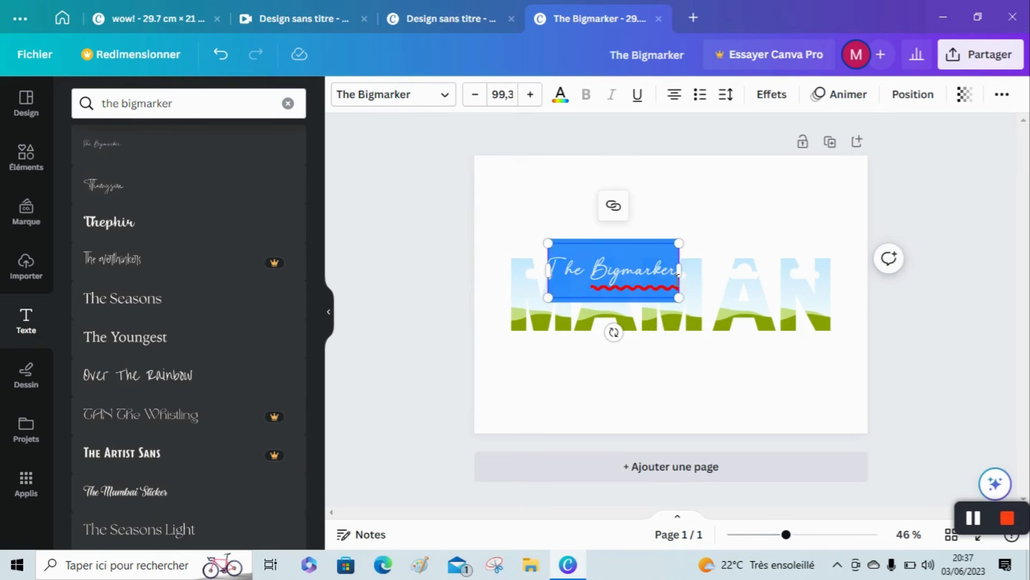
{"action": "type", "text": "T"}
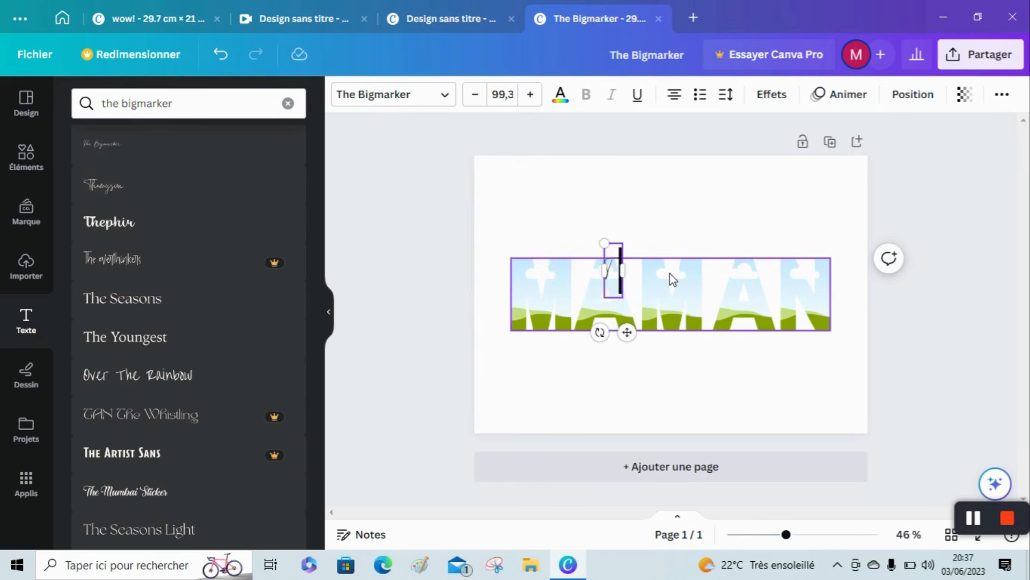
{"action": "type", "text": "u es"}
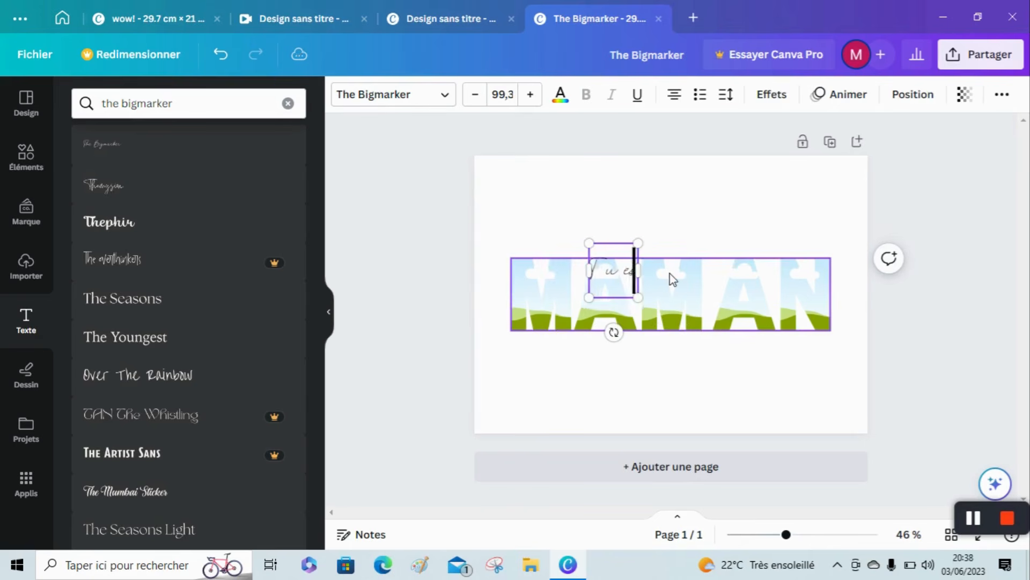
{"action": "type", "text": " la me"}
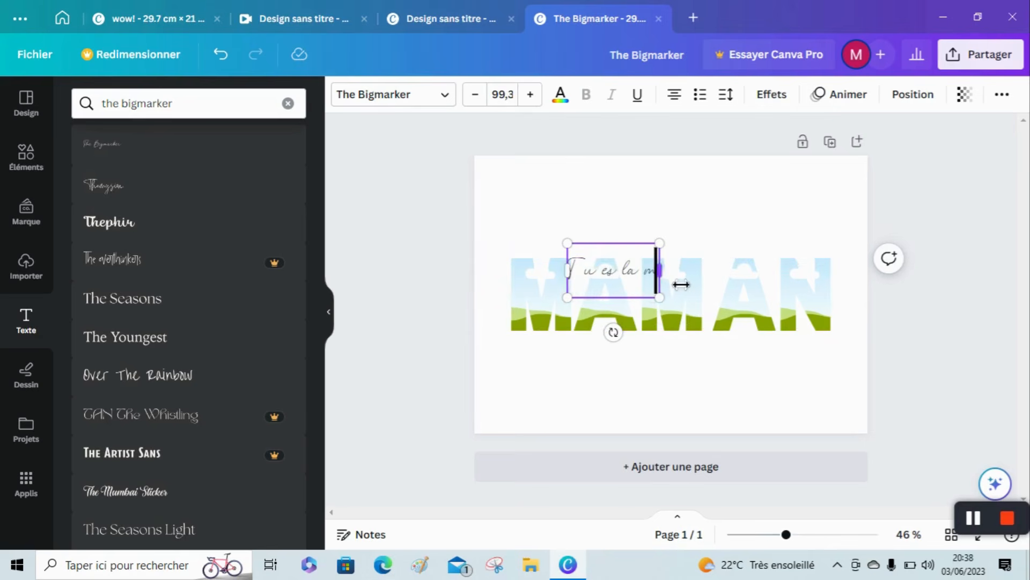
{"action": "type", "text": "eur"}
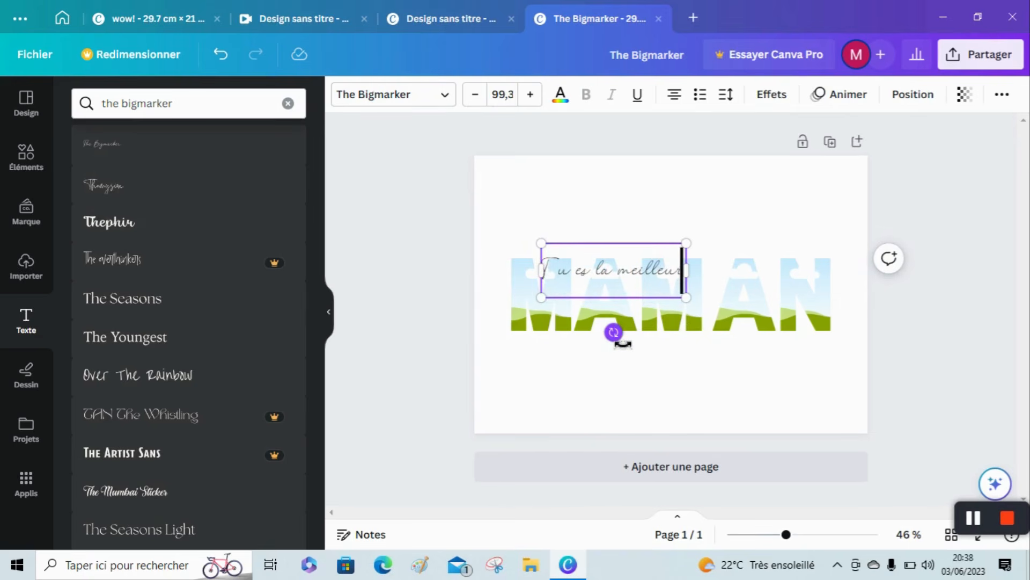
Tilt the new text slightly upward and move it above the start of the word MAMAN.
{"action": "left_click_drag", "start_coordinate": [632, 340], "coordinate": [636, 345]}
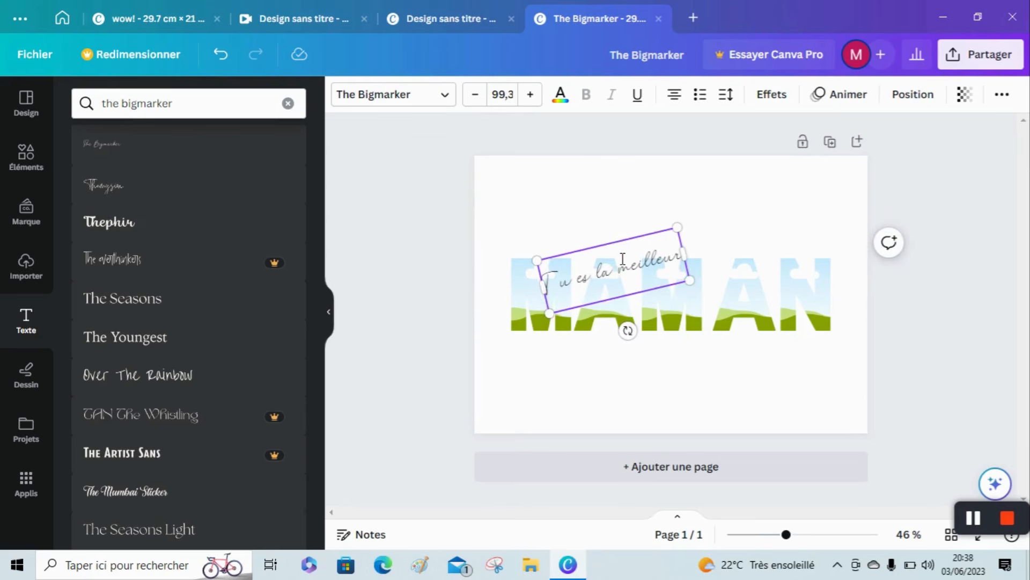
{"action": "left_click", "coordinate": [601, 191]}
{"action": "left_click_drag", "start_coordinate": [617, 263], "coordinate": [565, 222]}
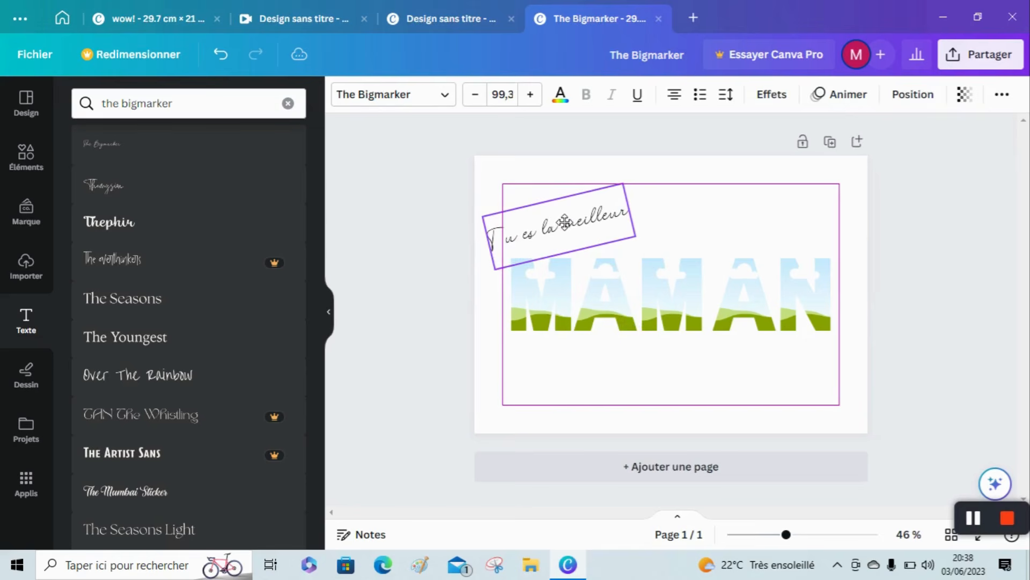
Correct the tilted text to "Tu es la meilleure" and widen its box so it fits on one line.
{"action": "double_click", "coordinate": [617, 223]}
{"action": "left_click", "coordinate": [632, 219]}
{"action": "type", "text": "e"}
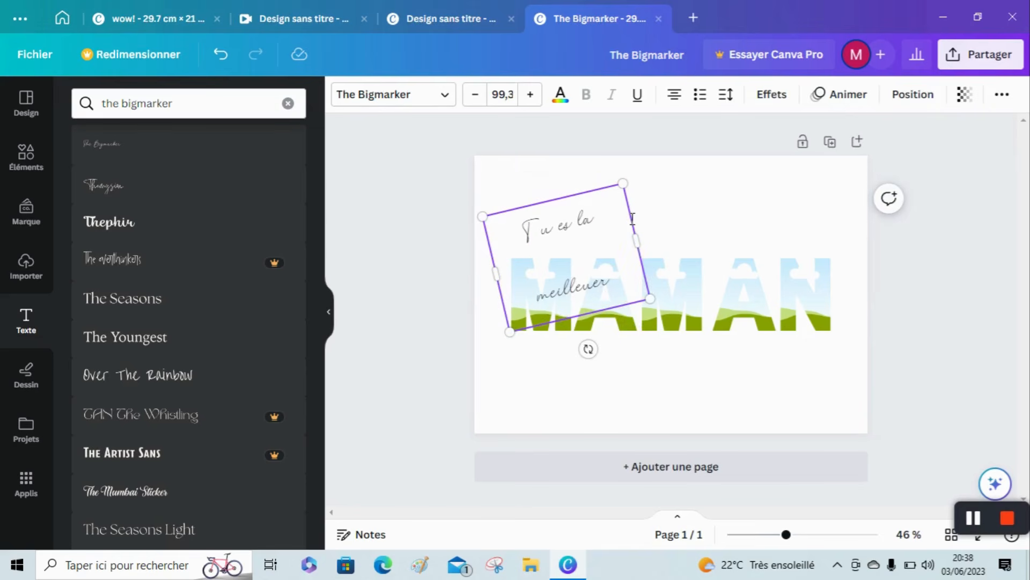
{"action": "key", "text": "BackSpace"}
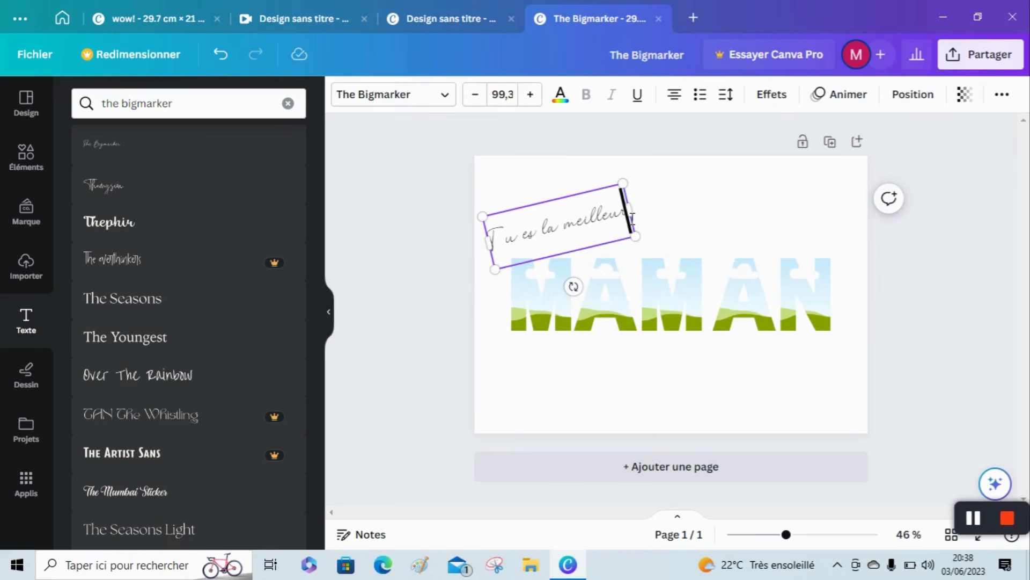
{"action": "type", "text": "eilleure"}
{"action": "left_click_drag", "start_coordinate": [635, 224], "coordinate": [655, 215]}
{"action": "left_click", "coordinate": [700, 218]}
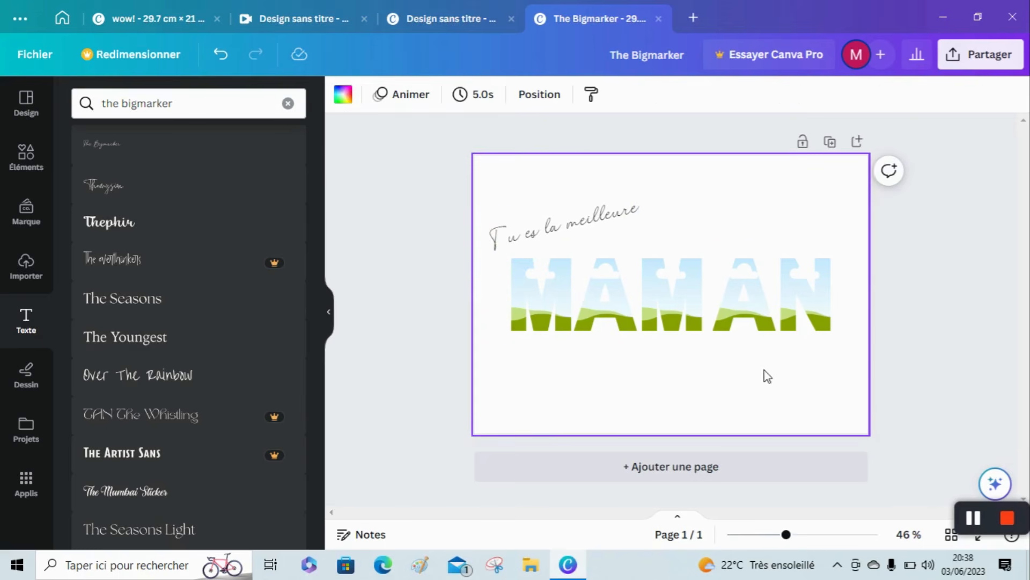
Duplicate the "Tu es la meilleure" text and move the copy below the end of the word MAMAN.
{"action": "left_click", "coordinate": [542, 245]}
{"action": "right_click", "coordinate": [543, 245]}
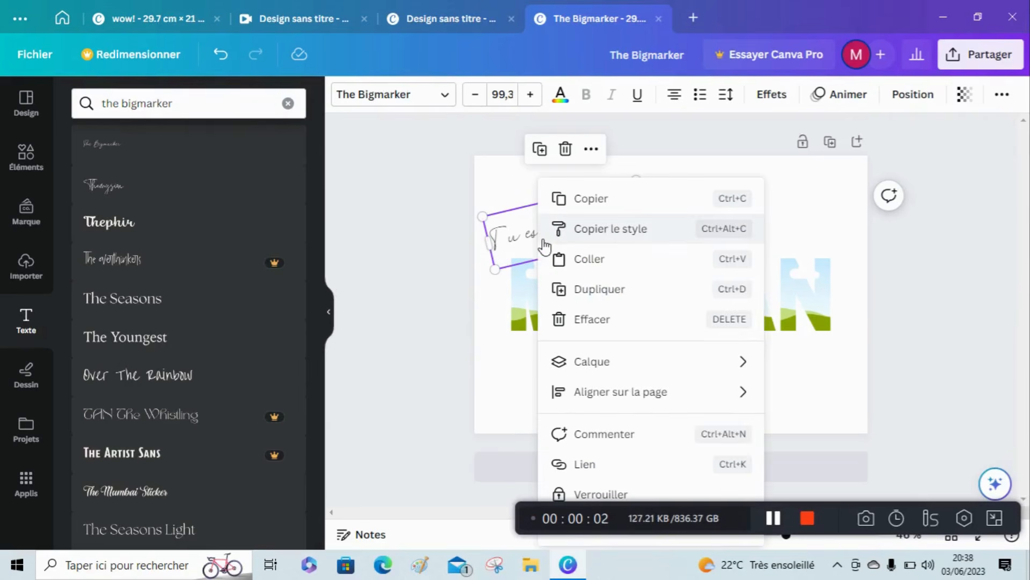
{"action": "left_click", "coordinate": [587, 290]}
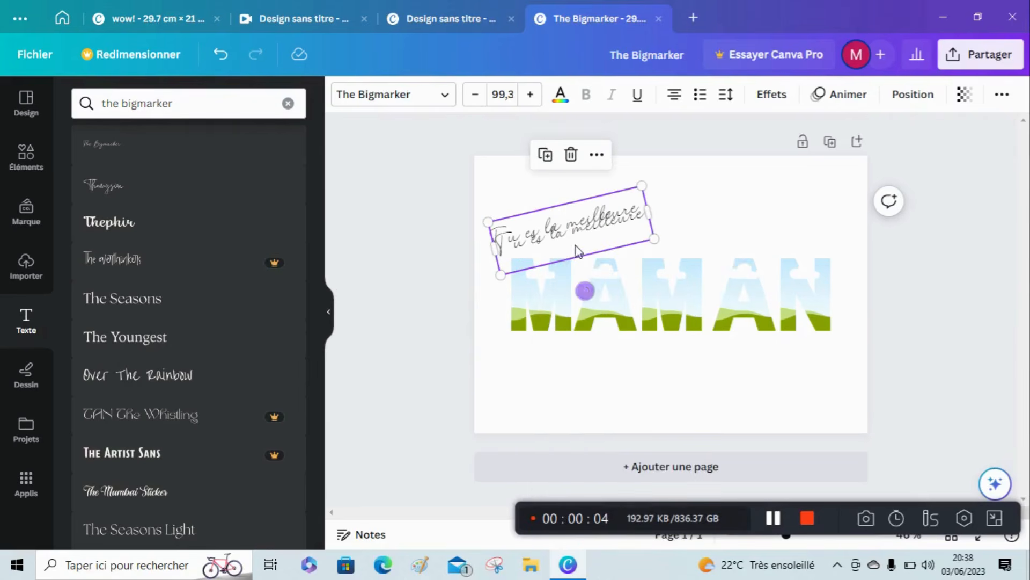
{"action": "left_click_drag", "start_coordinate": [577, 246], "coordinate": [797, 374]}
Replace the copied text with "du monde entier" and reduce its tilt to about -9°.
{"action": "double_click", "coordinate": [797, 374]}
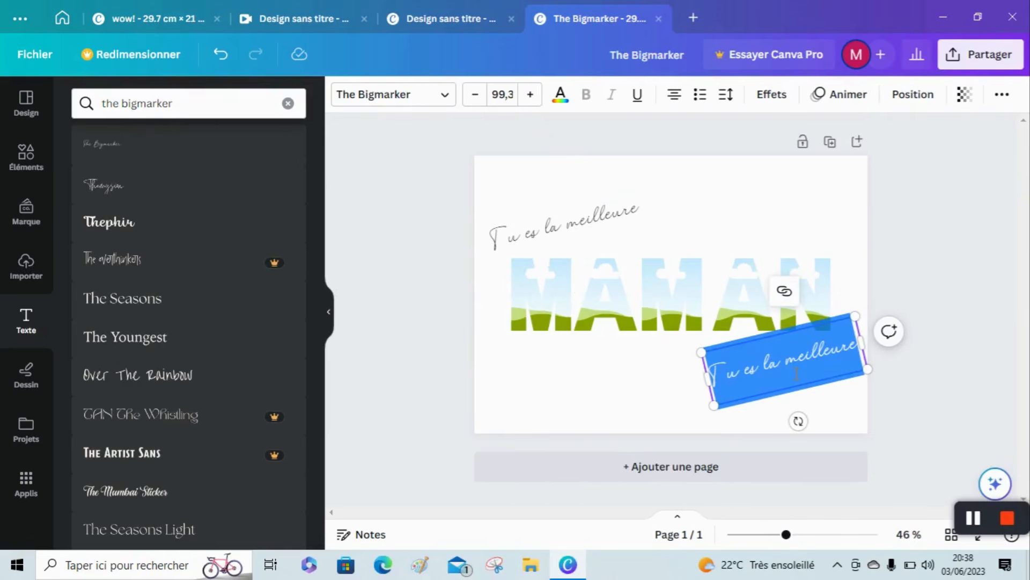
{"action": "type", "text": "du"}
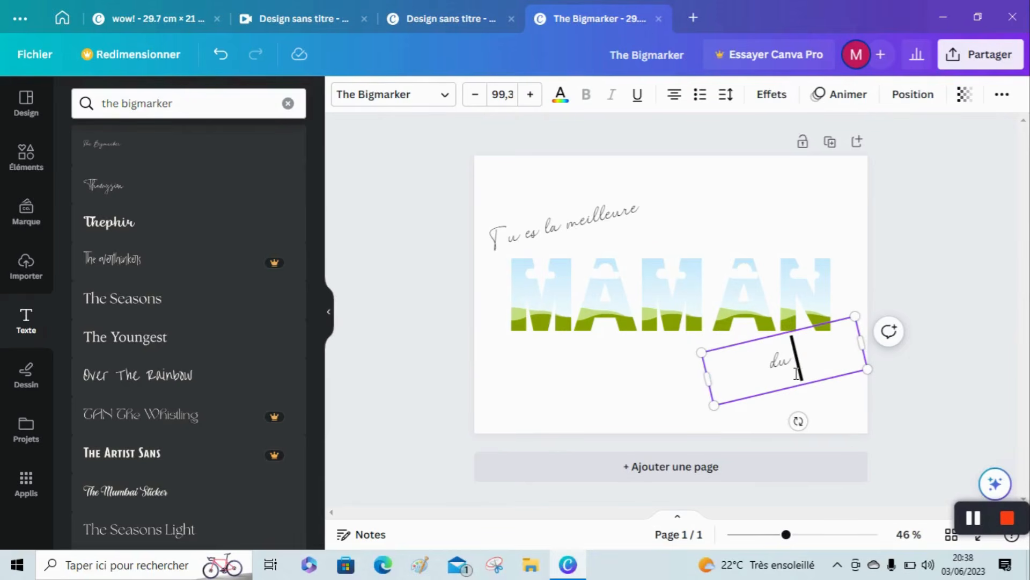
{"action": "type", "text": " monde"}
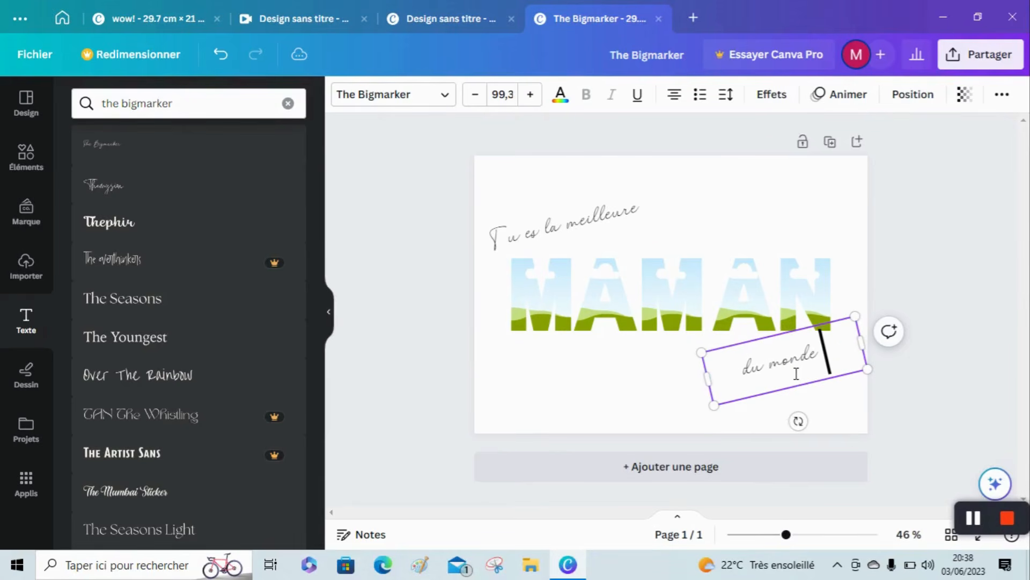
{"action": "type", "text": " entier"}
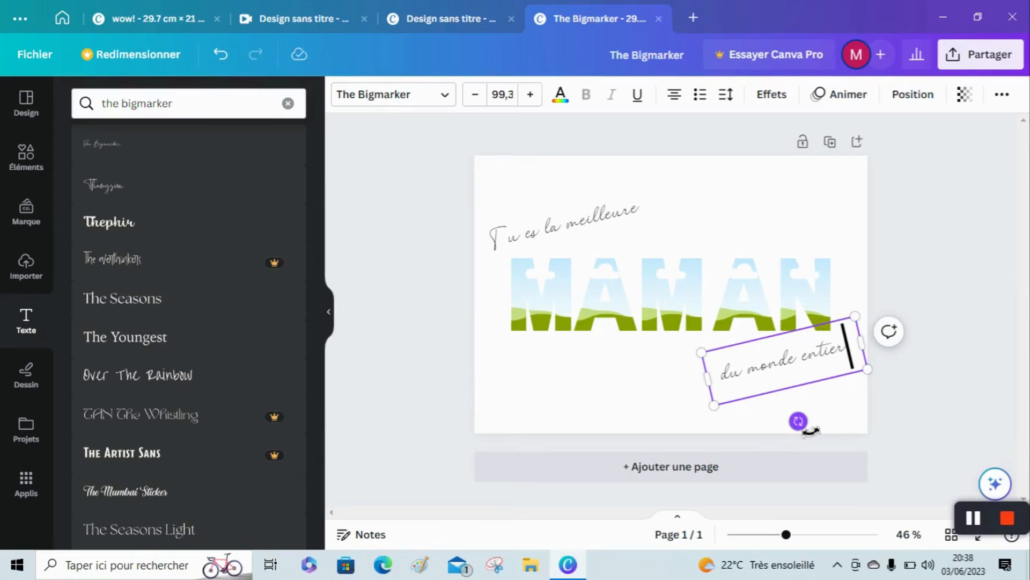
{"action": "left_click_drag", "start_coordinate": [805, 432], "coordinate": [803, 428]}
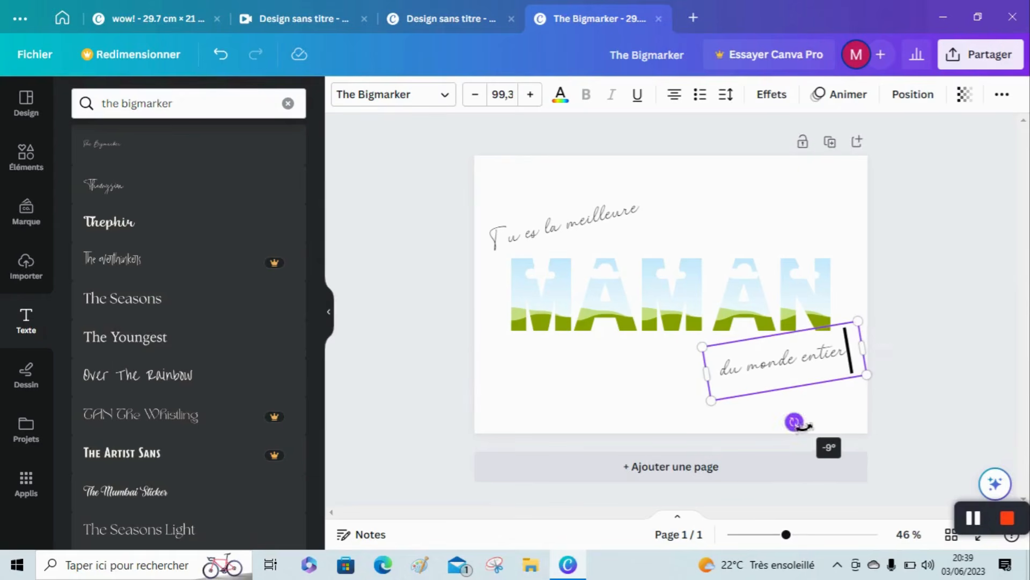
{"action": "left_click", "coordinate": [780, 223]}
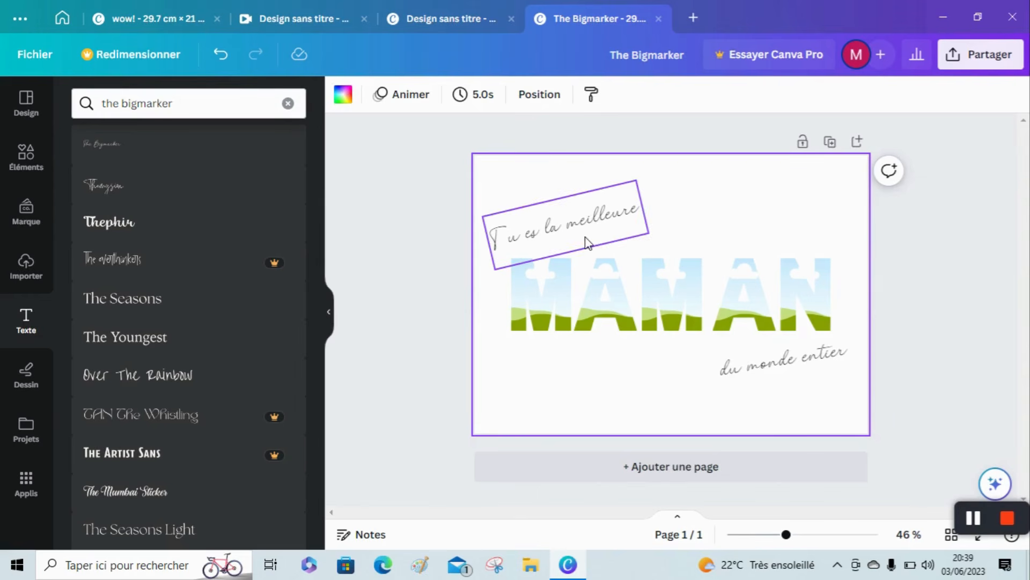
Add a signature of two first names in The Bigmarker font at about size 61.6, centred below the word MAMAN.
{"action": "left_click", "coordinate": [161, 150]}
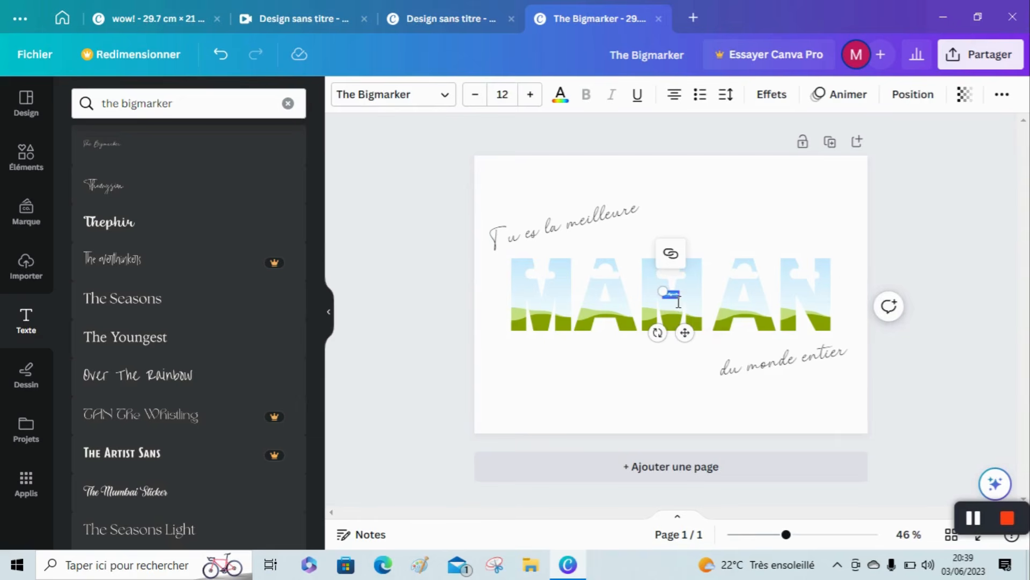
{"action": "left_click_drag", "start_coordinate": [674, 301], "coordinate": [682, 306]}
{"action": "left_click_drag", "start_coordinate": [671, 300], "coordinate": [591, 264]}
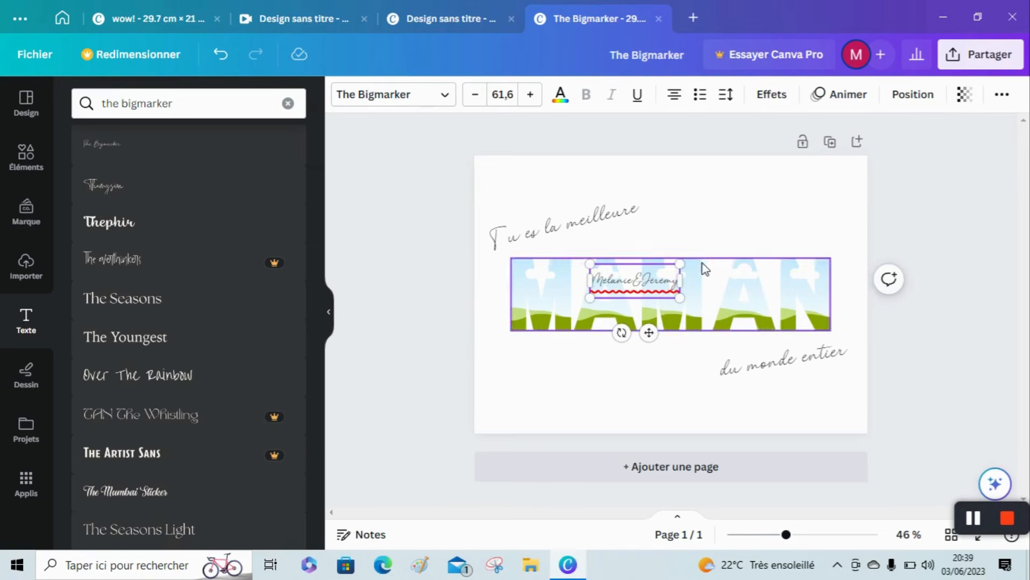
{"action": "left_click", "coordinate": [682, 246]}
{"action": "left_click_drag", "start_coordinate": [652, 281], "coordinate": [680, 402]}
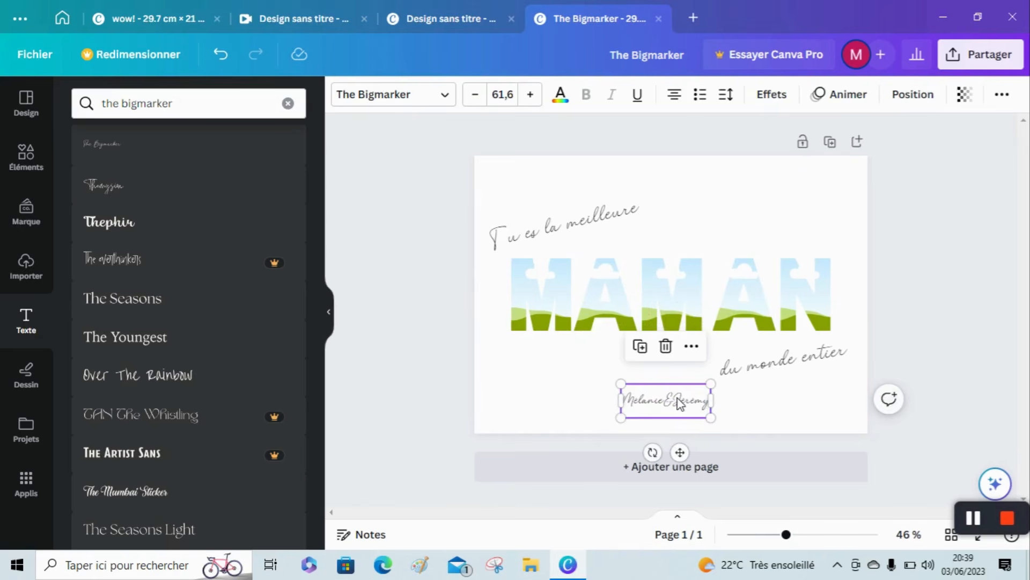
{"action": "left_click", "coordinate": [966, 374]}
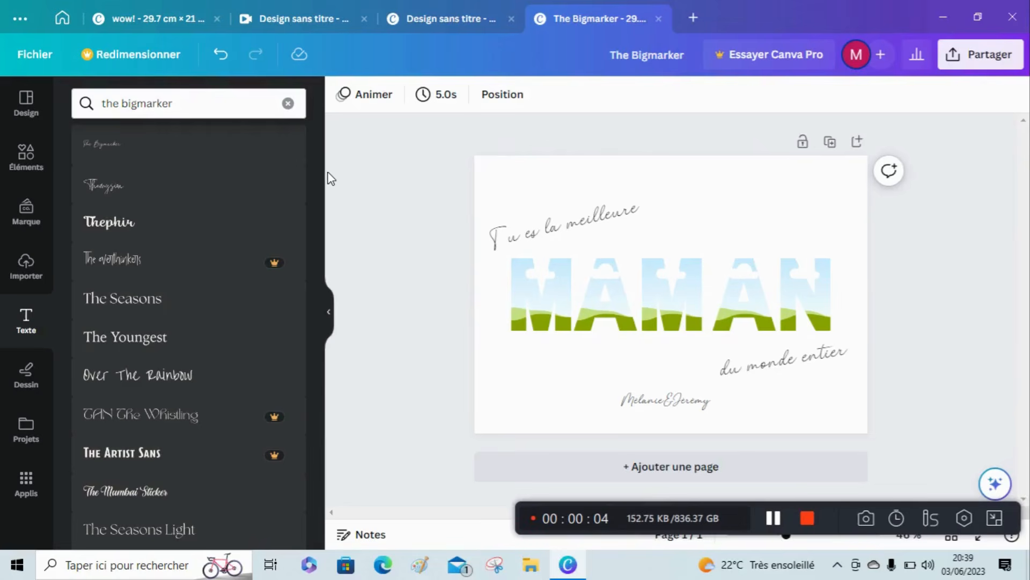
Upload the red flower bouquet photo thumbnail_IMG_5202 from the "Mes créations en photos" folder inside "Bon plan Cricut".
{"action": "left_click", "coordinate": [289, 104]}
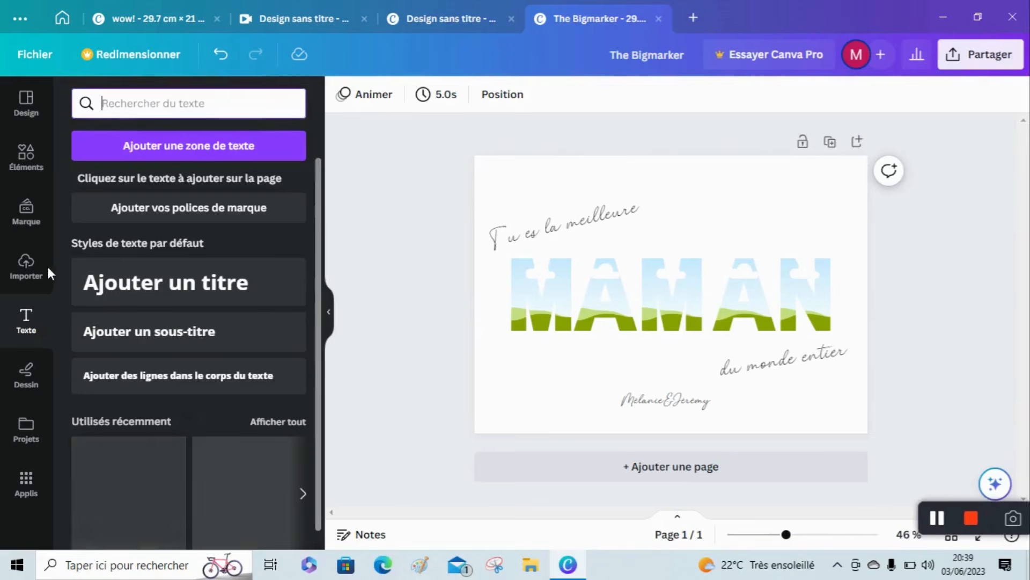
{"action": "left_click", "coordinate": [26, 289]}
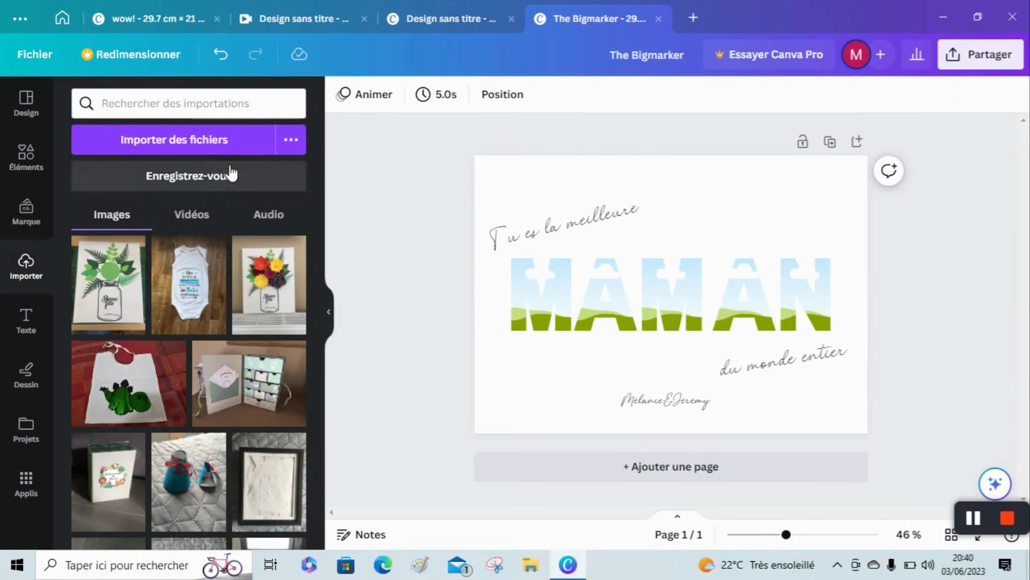
{"action": "left_click", "coordinate": [215, 144]}
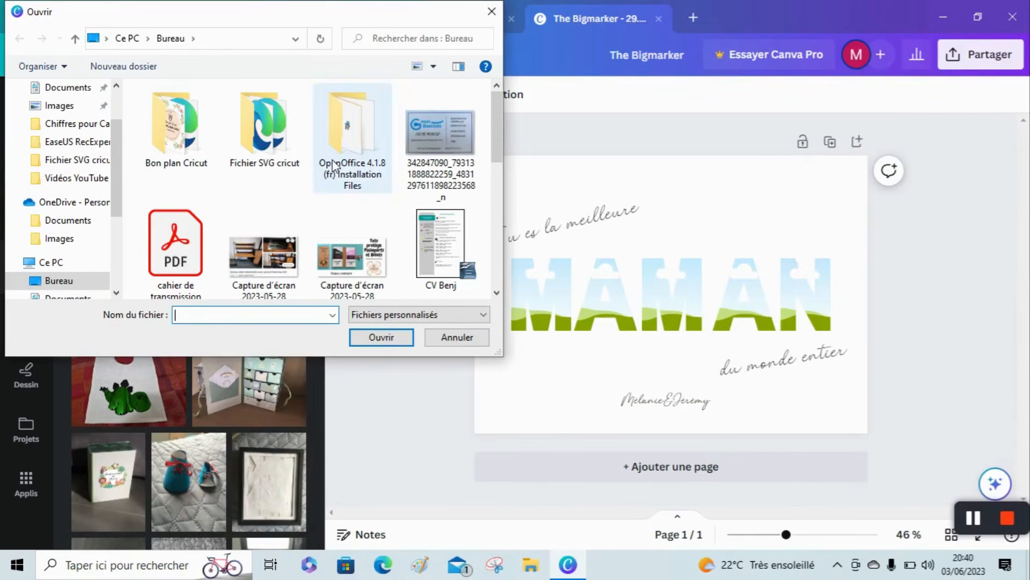
{"action": "left_click", "coordinate": [157, 171]}
{"action": "double_click", "coordinate": [157, 170]}
{"action": "double_click", "coordinate": [190, 171]}
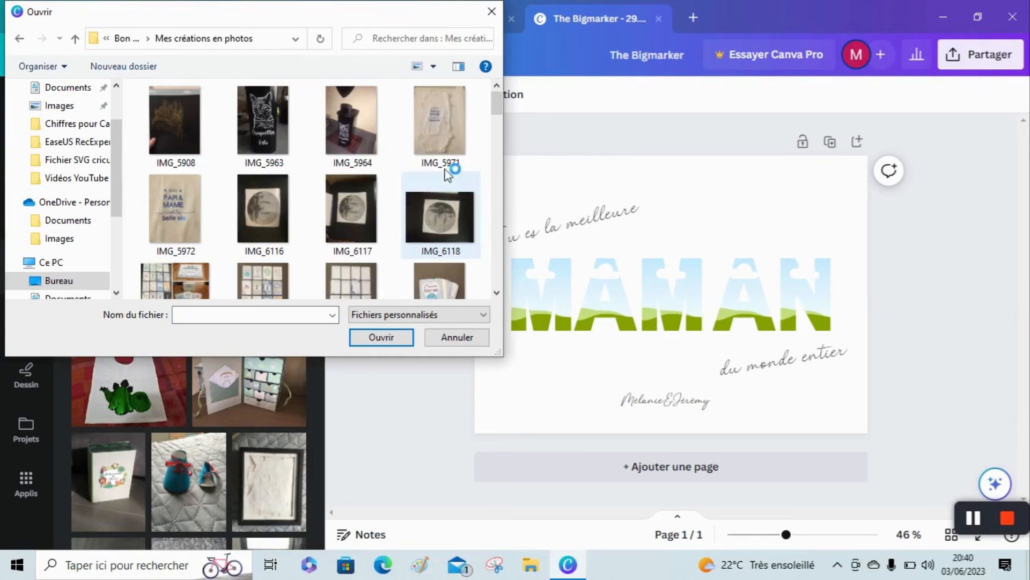
{"action": "left_click_drag", "start_coordinate": [497, 105], "coordinate": [504, 195]}
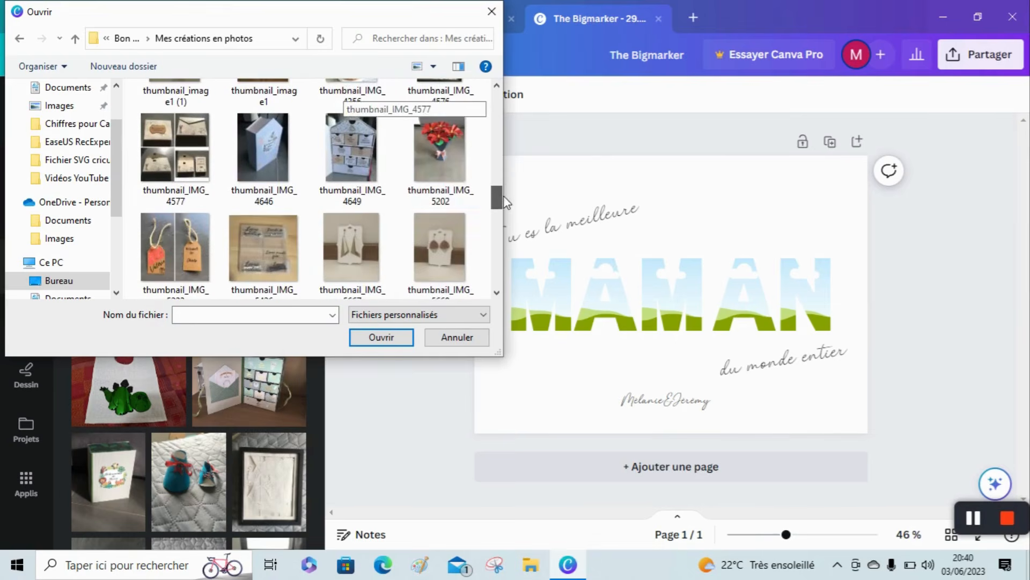
{"action": "left_click", "coordinate": [440, 153]}
{"action": "left_click", "coordinate": [393, 340]}
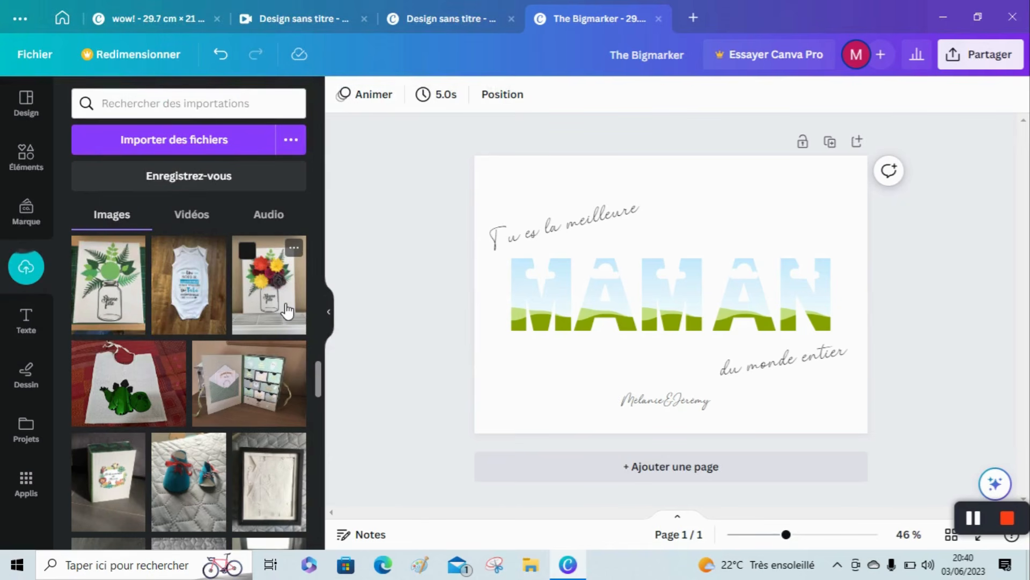
Fill the first M frame with the red, yellow and purple flower canvas photo and the first A with the red Christmas boot photo.
{"action": "left_click_drag", "start_coordinate": [282, 306], "coordinate": [526, 296]}
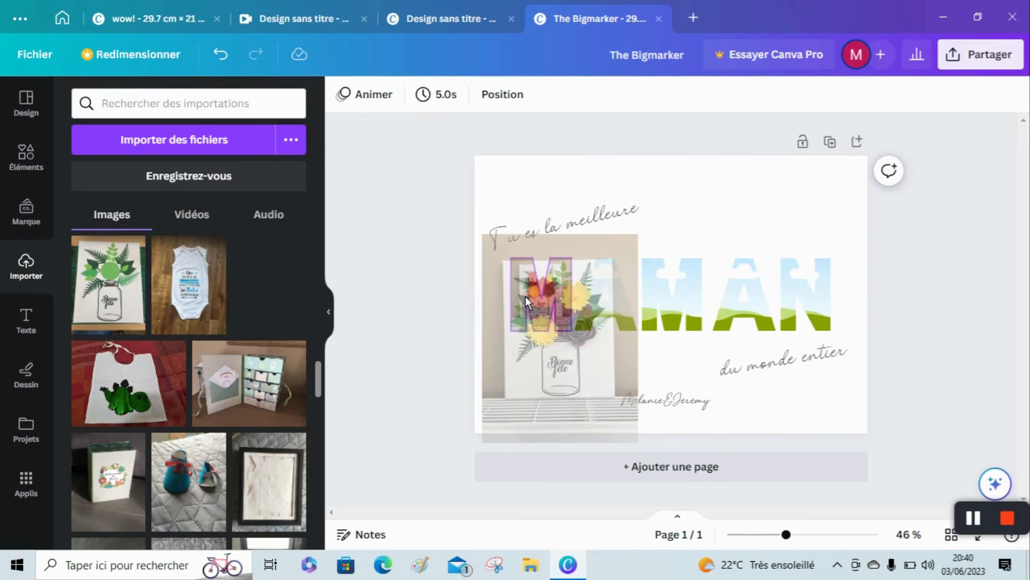
{"action": "left_click_drag", "start_coordinate": [526, 296], "coordinate": [526, 297]}
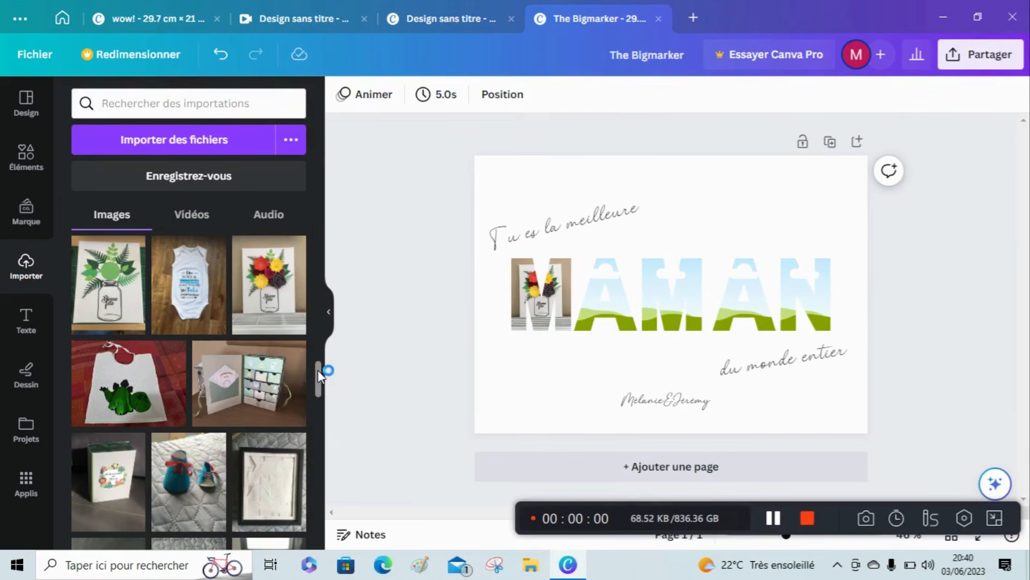
{"action": "left_click_drag", "start_coordinate": [318, 369], "coordinate": [319, 428]}
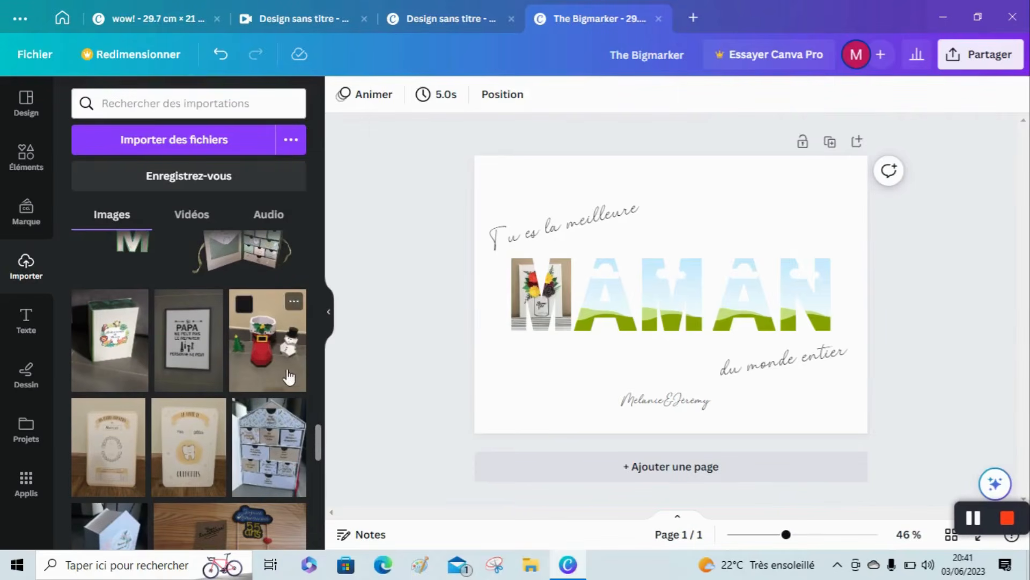
{"action": "left_click_drag", "start_coordinate": [288, 345], "coordinate": [606, 280]}
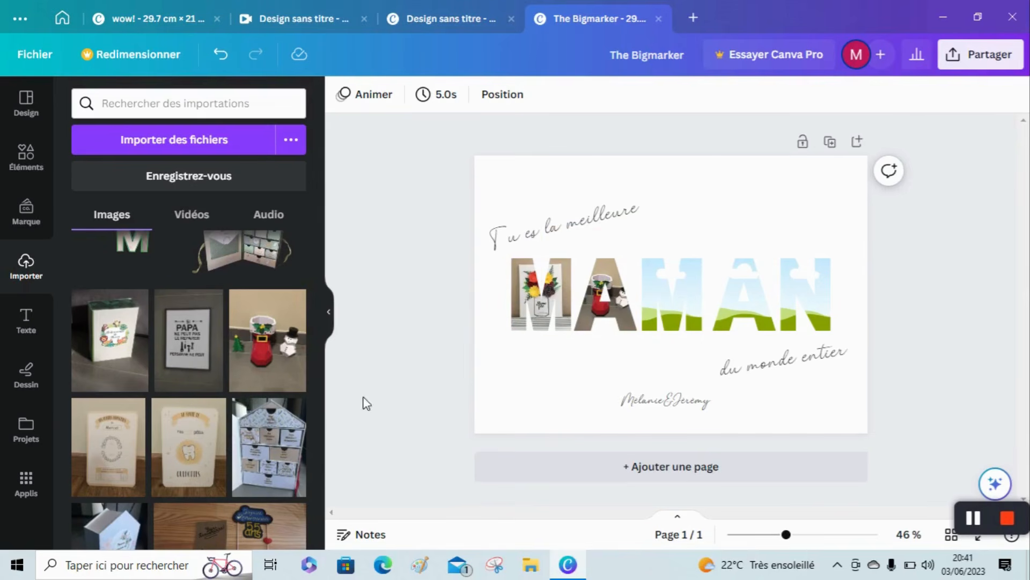
Fill the second M with the burgundy and yellow flower picture, the second A with the red bouquet and the N with the blue and yellow bag.
{"action": "left_click_drag", "start_coordinate": [319, 435], "coordinate": [299, 286]}
{"action": "left_click_drag", "start_coordinate": [102, 457], "coordinate": [660, 271]}
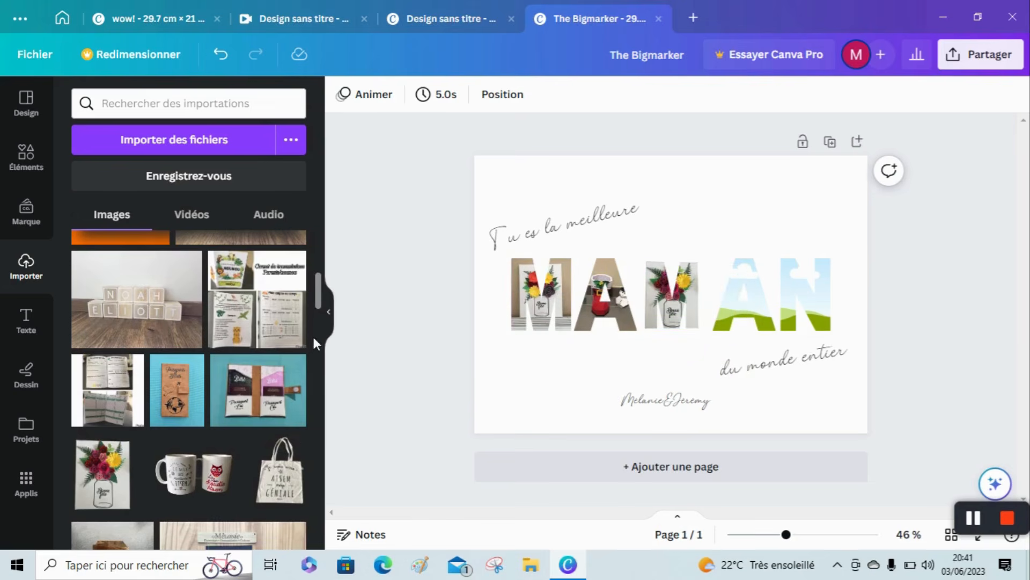
{"action": "left_click_drag", "start_coordinate": [316, 295], "coordinate": [318, 240]}
{"action": "left_click_drag", "start_coordinate": [102, 273], "coordinate": [739, 293]}
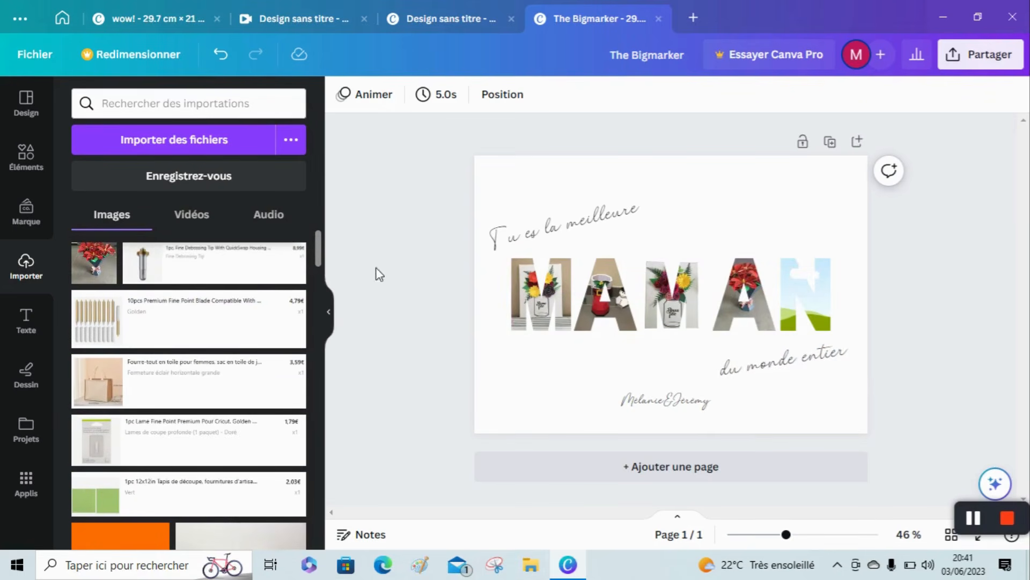
{"action": "left_click_drag", "start_coordinate": [318, 263], "coordinate": [322, 356]}
{"action": "left_click_drag", "start_coordinate": [110, 344], "coordinate": [810, 290]}
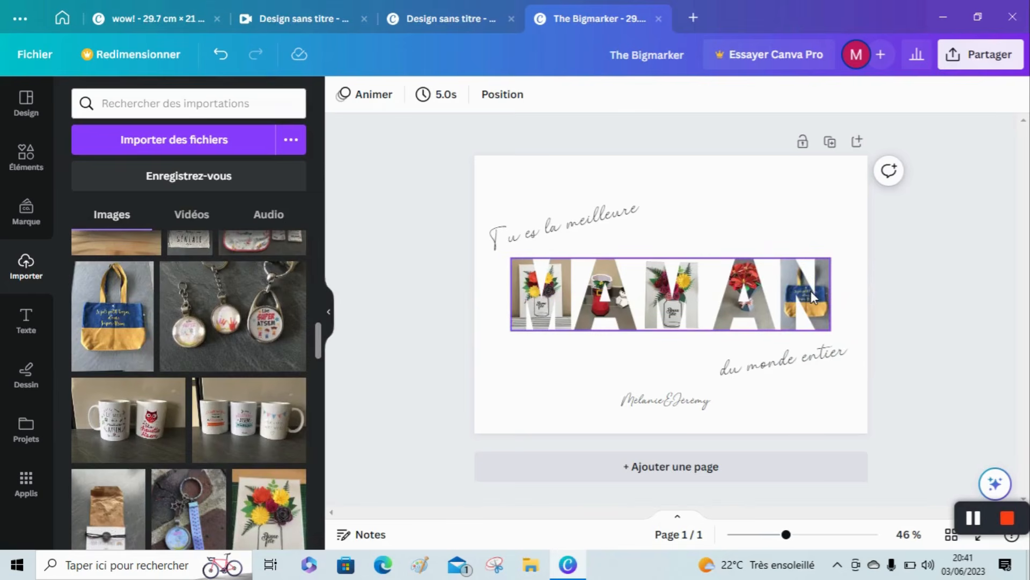
Enlarge the bag photo's crop inside the N frame and reposition it over the letter.
{"action": "left_click", "coordinate": [804, 291]}
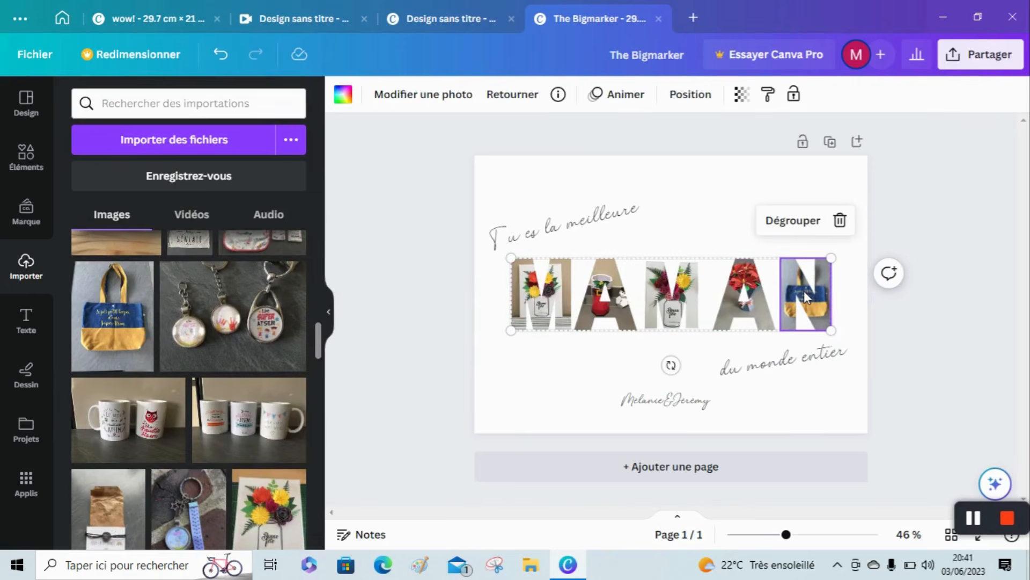
{"action": "left_click", "coordinate": [411, 102]}
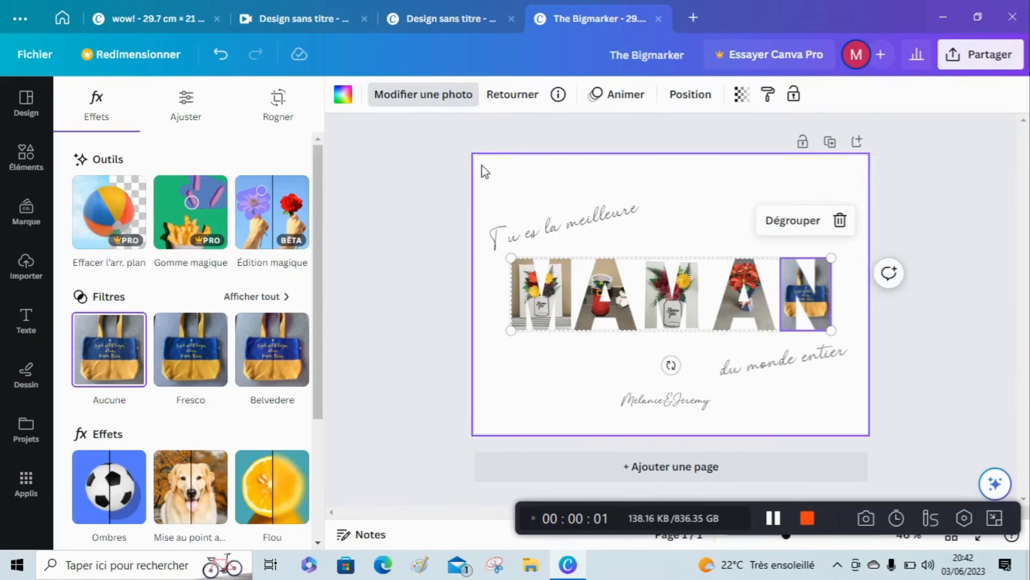
{"action": "left_click", "coordinate": [284, 118]}
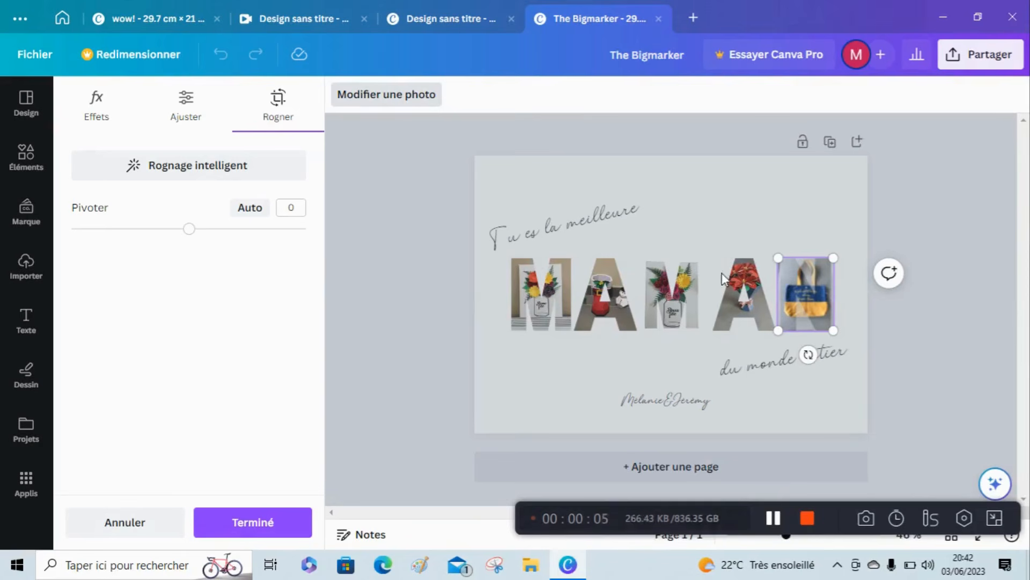
{"action": "left_click_drag", "start_coordinate": [854, 345], "coordinate": [860, 352]}
{"action": "left_click_drag", "start_coordinate": [827, 319], "coordinate": [820, 312]}
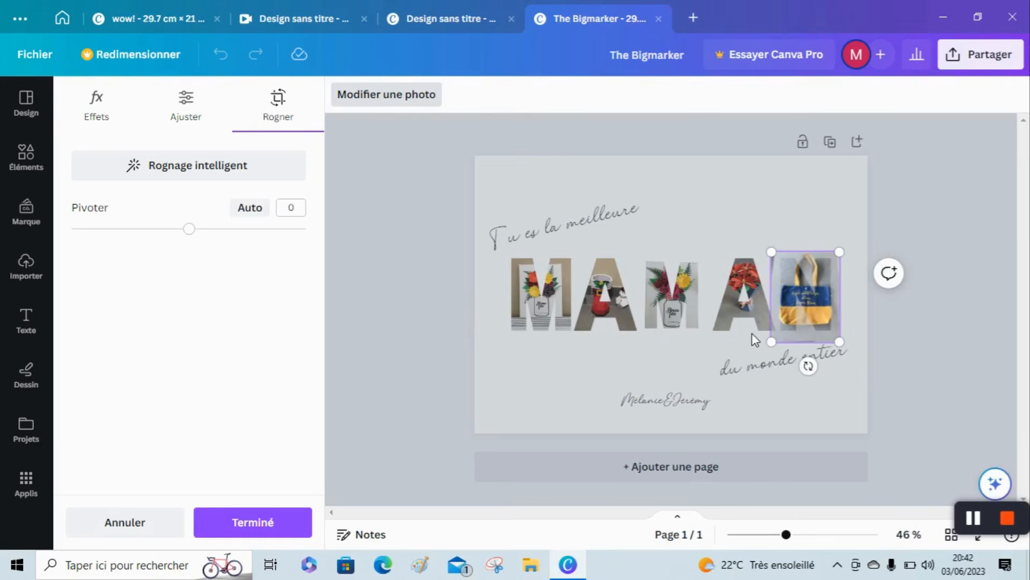
Enlarge the bouquet photo's crop inside the second A frame and shift it down so the flowers sit lower in the letter.
{"action": "left_click", "coordinate": [745, 303]}
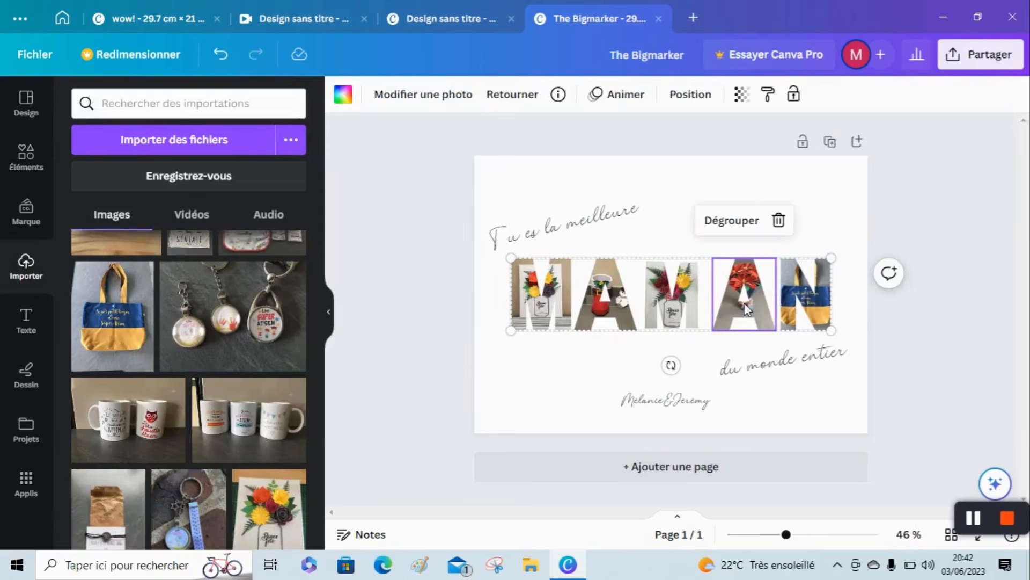
{"action": "left_click", "coordinate": [435, 99]}
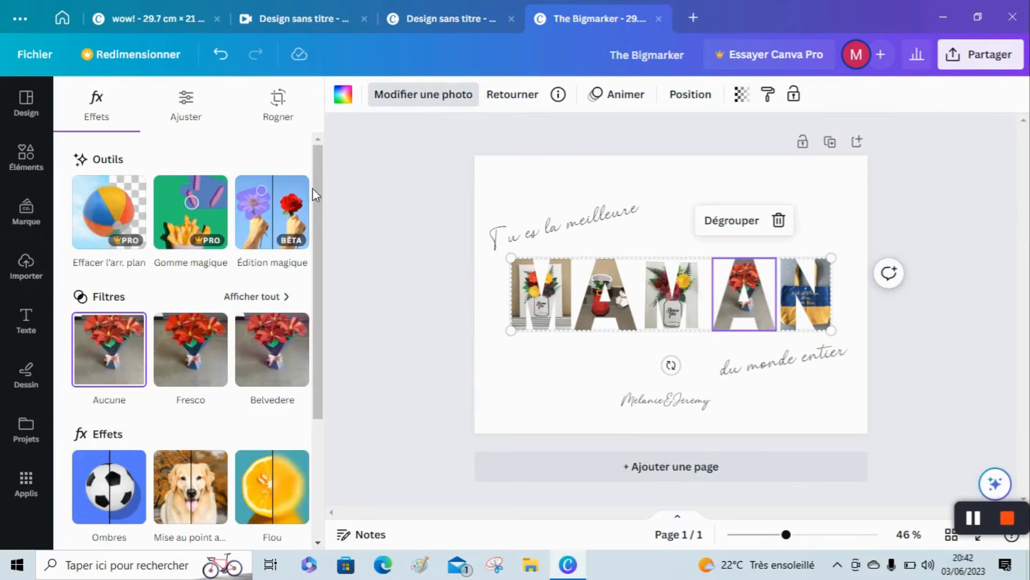
{"action": "left_click", "coordinate": [278, 116]}
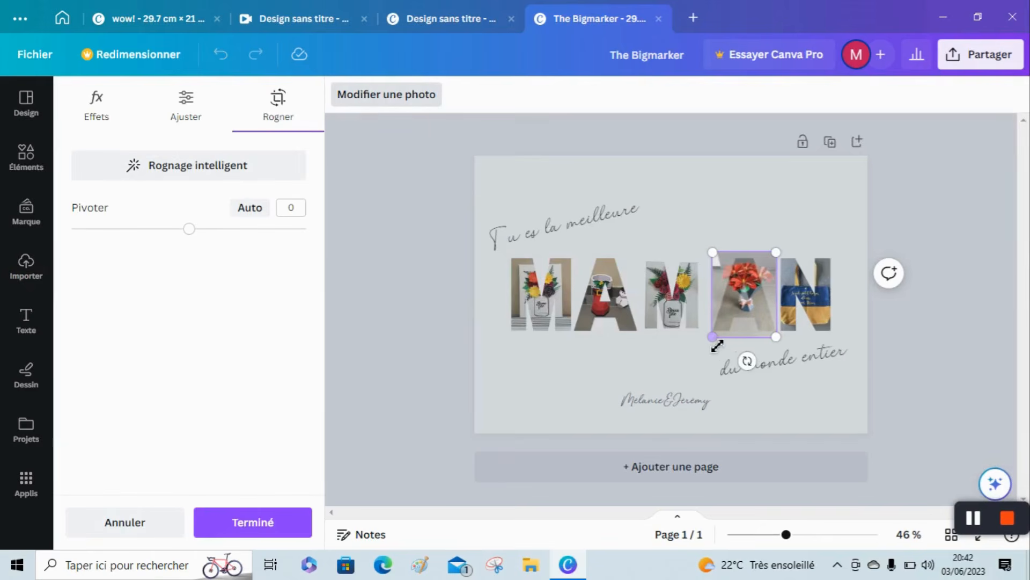
{"action": "left_click_drag", "start_coordinate": [720, 346], "coordinate": [718, 360]}
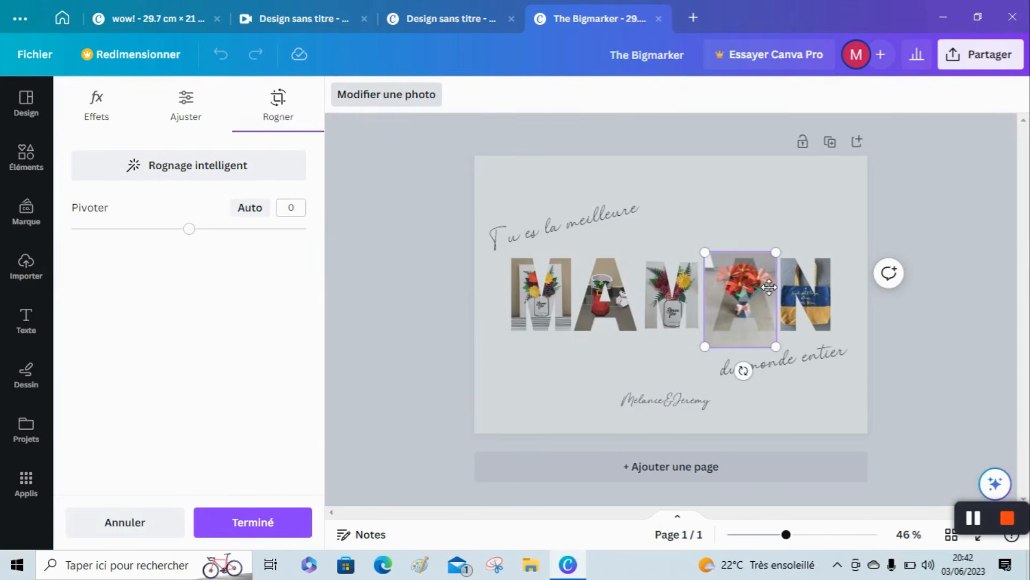
{"action": "left_click_drag", "start_coordinate": [754, 294], "coordinate": [761, 331]}
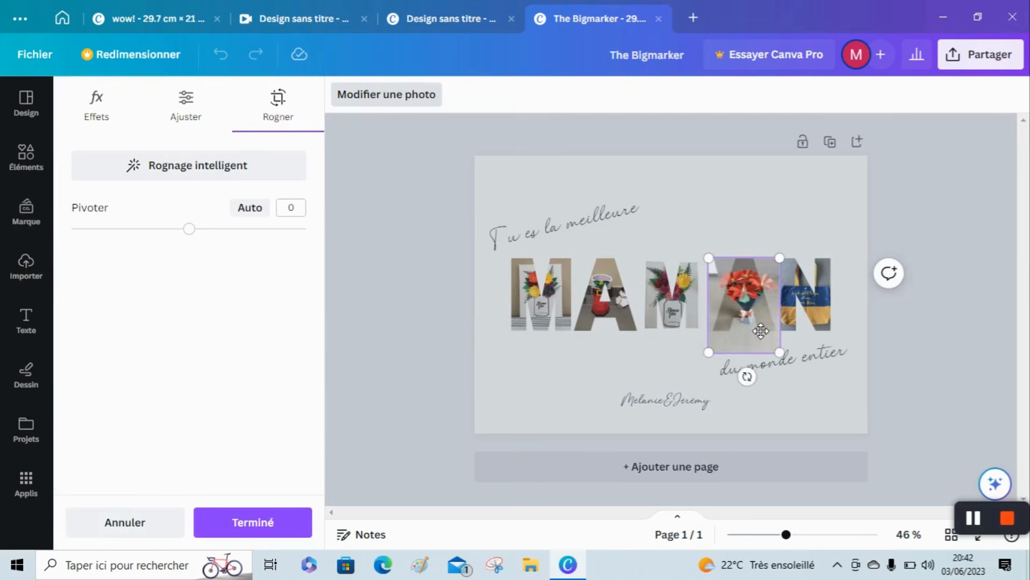
{"action": "left_click", "coordinate": [624, 375]}
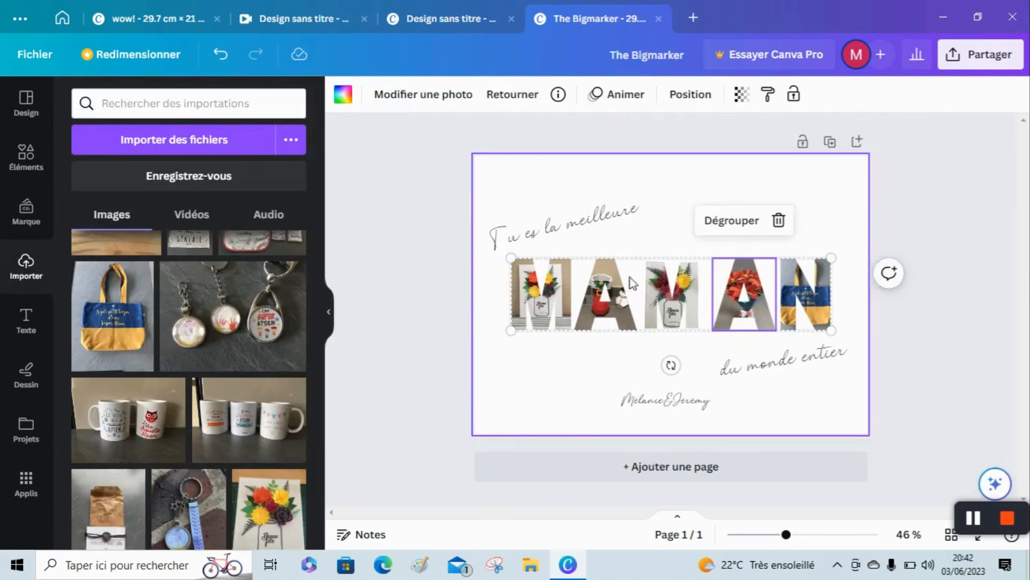
Ungroup the five MAMAN letters and space them evenly with the Réarranger option.
{"action": "left_click", "coordinate": [676, 217]}
{"action": "left_click_drag", "start_coordinate": [849, 292], "coordinate": [493, 302]}
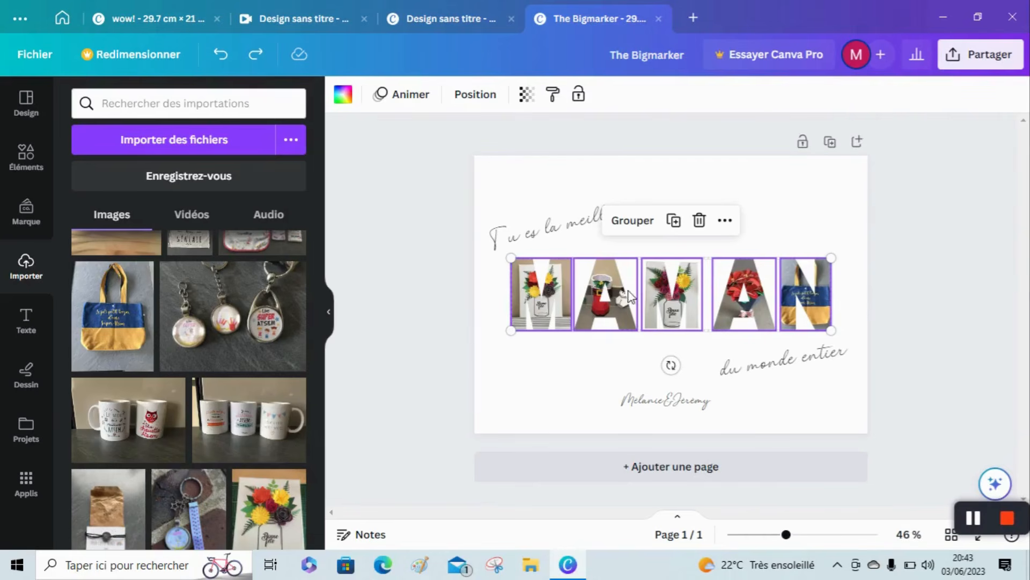
{"action": "left_click", "coordinate": [733, 229]}
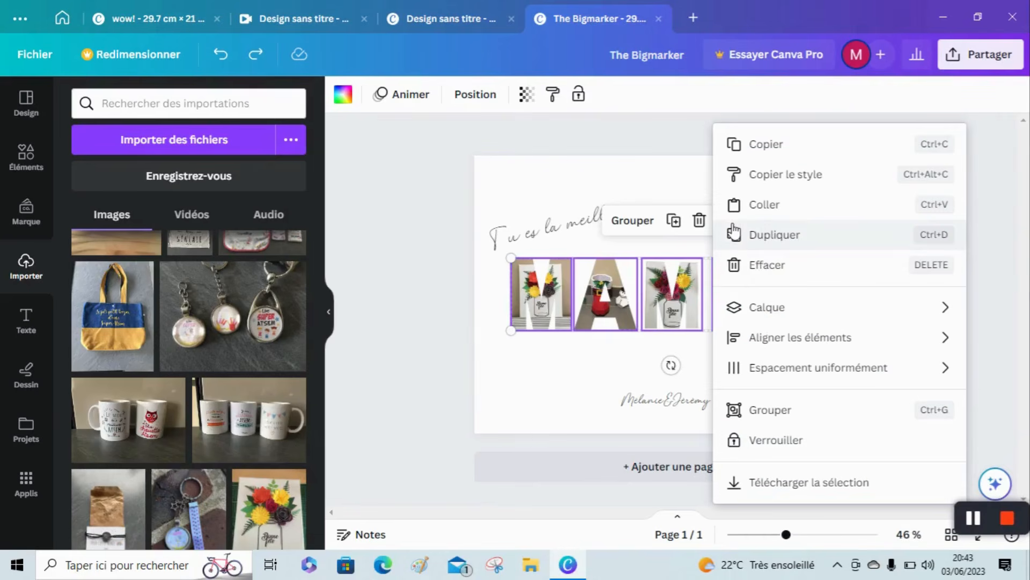
{"action": "mouse_move", "coordinate": [800, 379]}
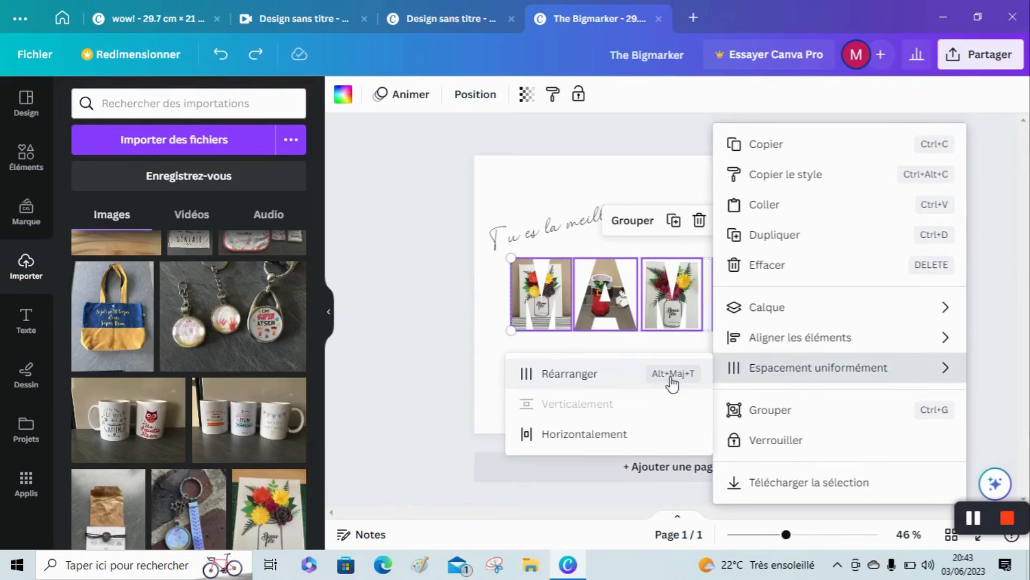
{"action": "left_click", "coordinate": [612, 384]}
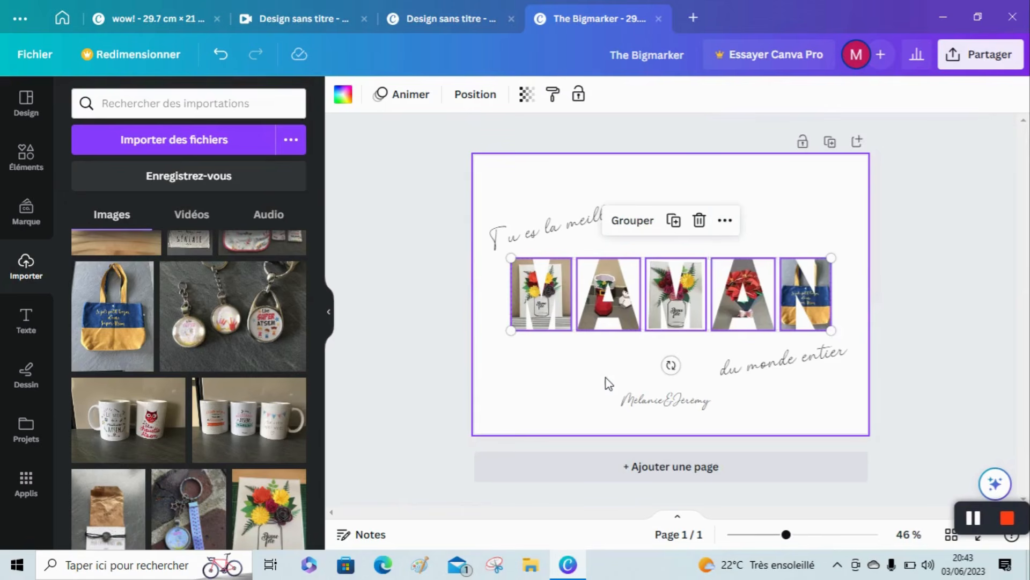
{"action": "left_click", "coordinate": [608, 383]}
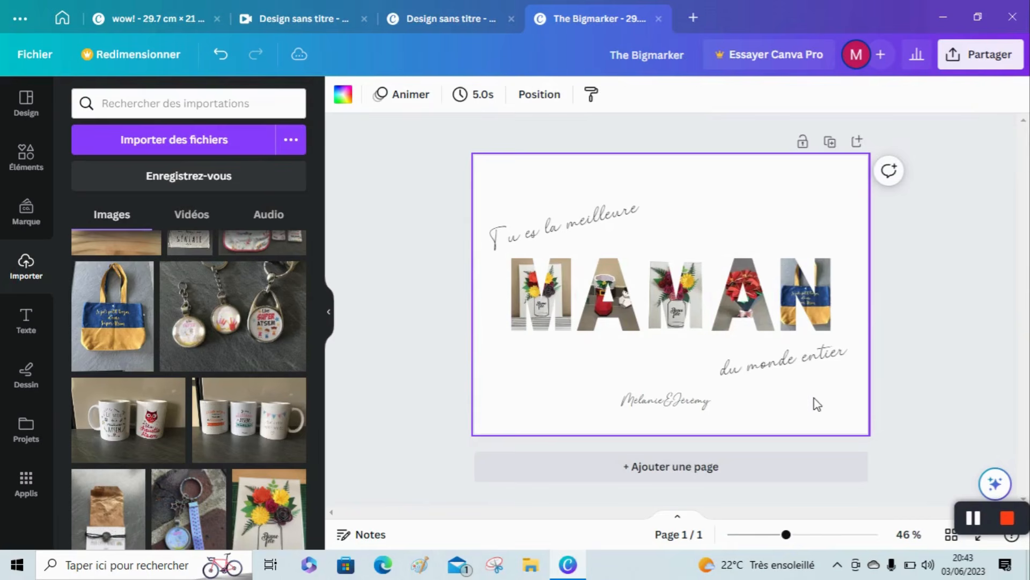
Group all the letters, script texts and signature, and centre the group horizontally and vertically on the page.
{"action": "left_click_drag", "start_coordinate": [836, 403], "coordinate": [534, 233]}
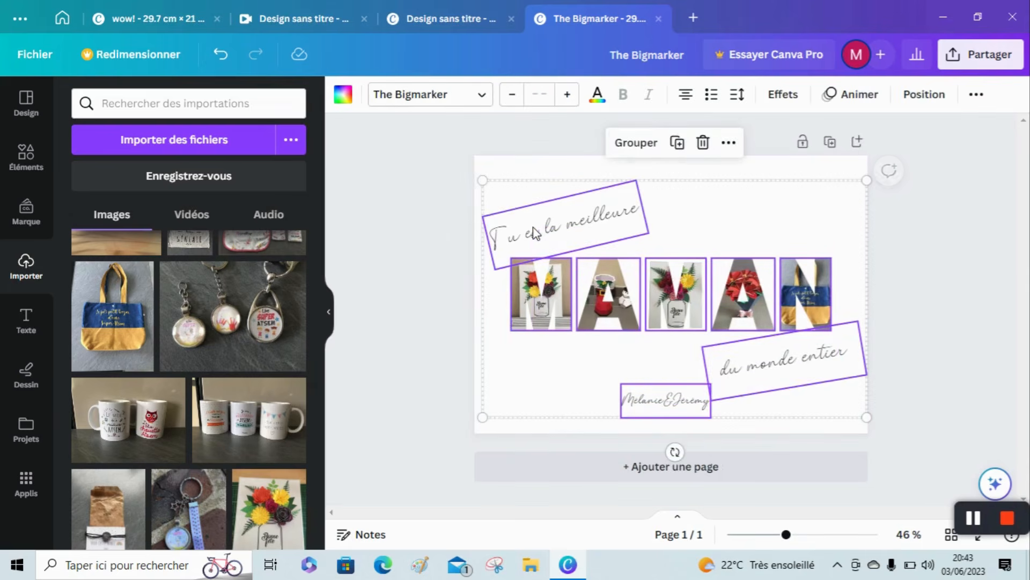
{"action": "left_click", "coordinate": [636, 142]}
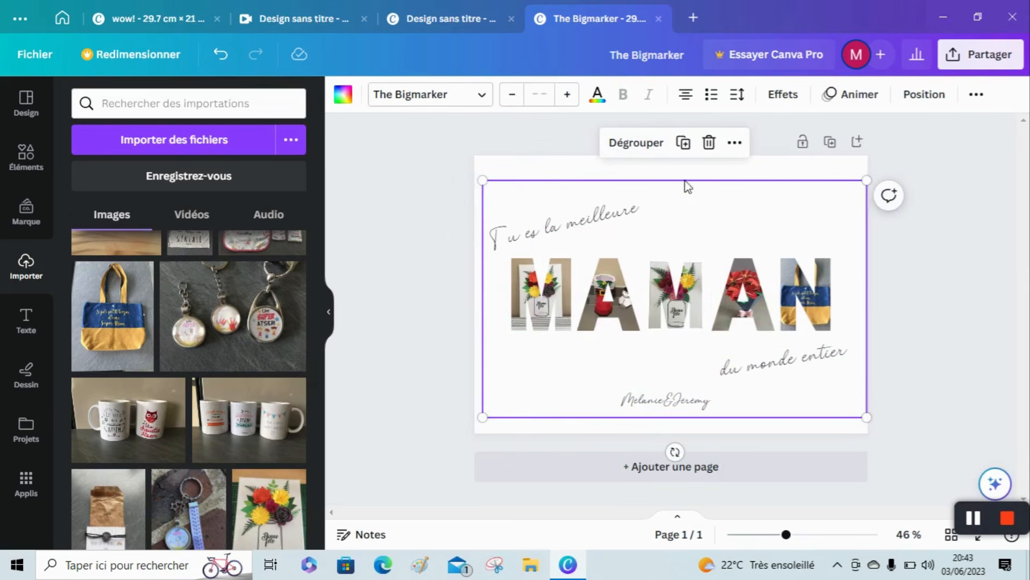
{"action": "left_click", "coordinate": [734, 143]}
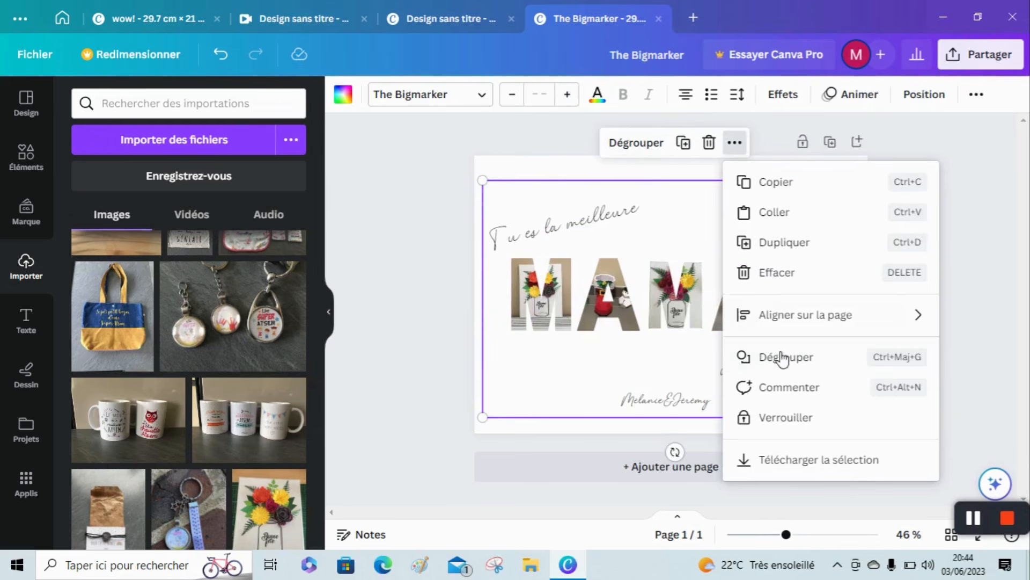
{"action": "mouse_move", "coordinate": [794, 329]}
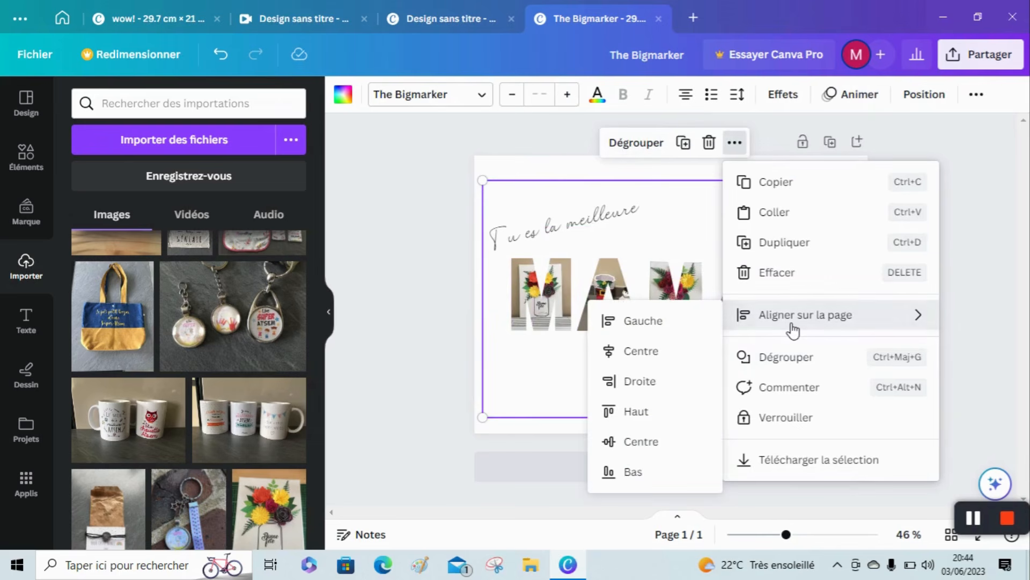
{"action": "left_click", "coordinate": [664, 354]}
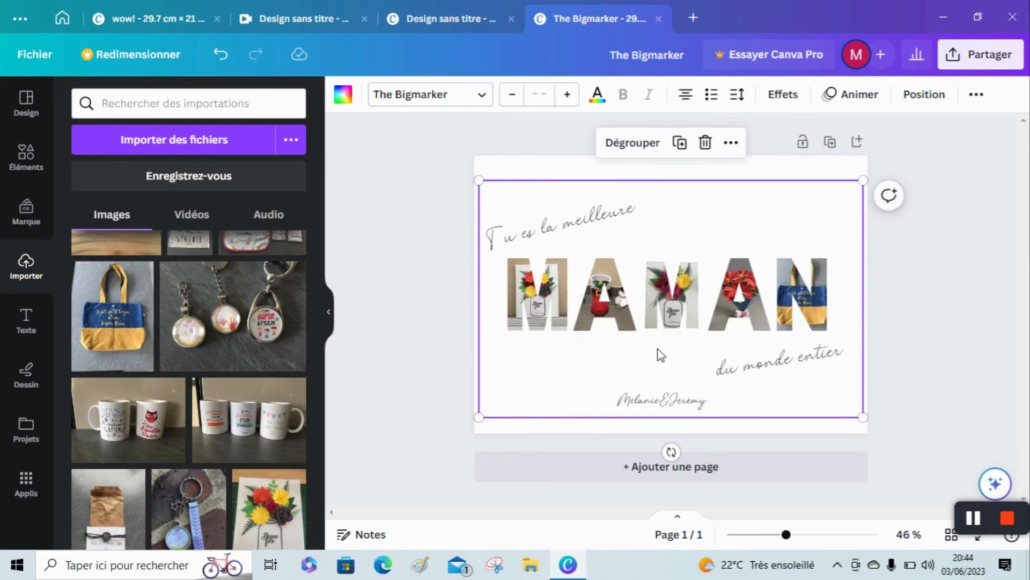
{"action": "left_click", "coordinate": [731, 142]}
{"action": "mouse_move", "coordinate": [775, 311]}
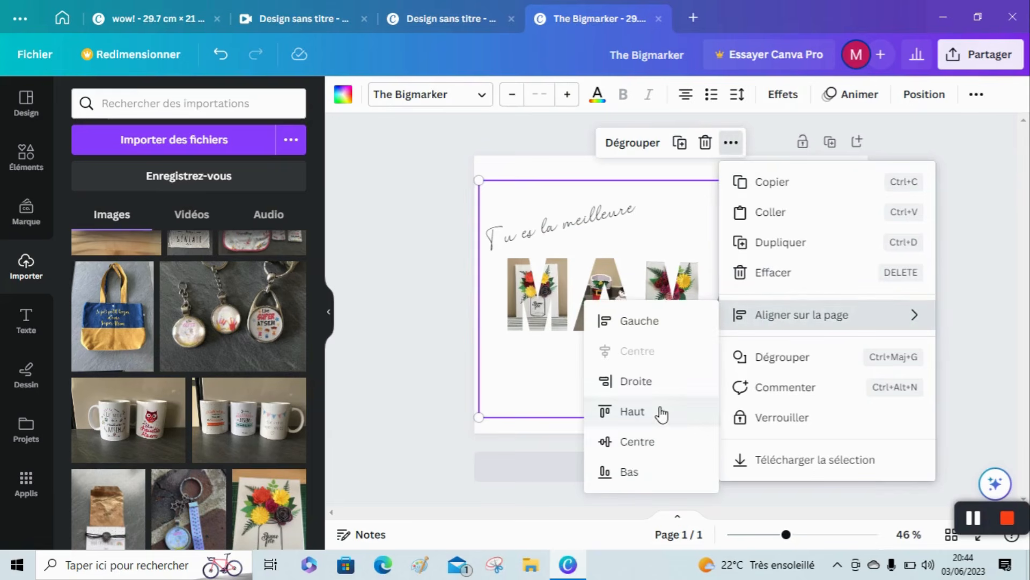
{"action": "left_click", "coordinate": [650, 444]}
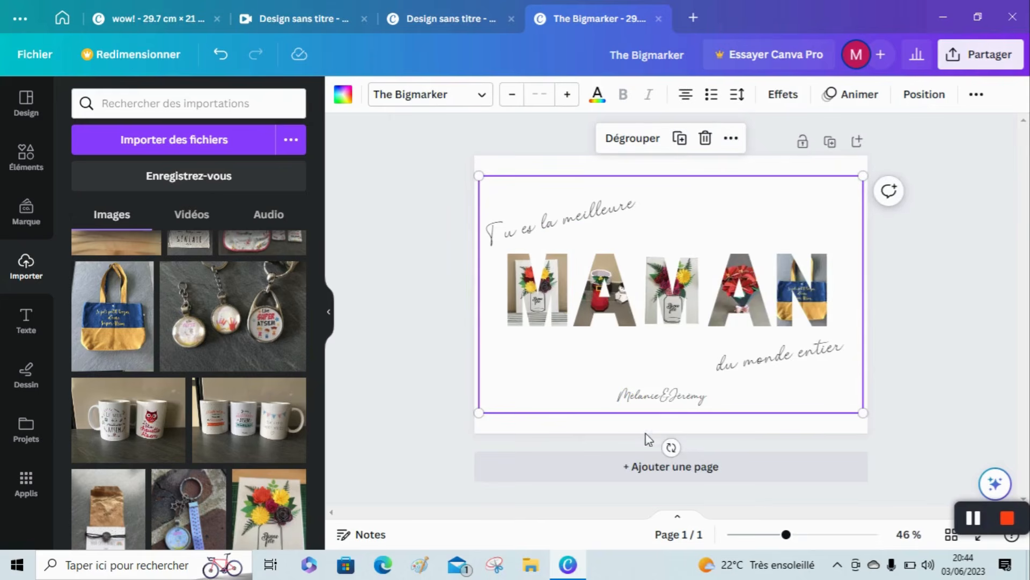
Download the finished design as a PNG and save it as The Bigmarker in the Mes créations en photos folder.
{"action": "left_click", "coordinate": [901, 313]}
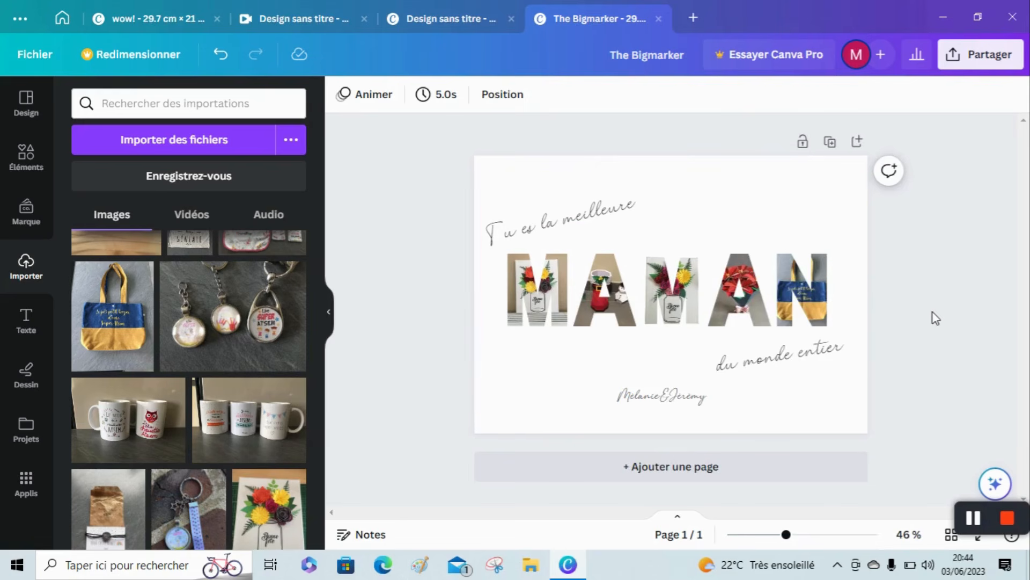
{"action": "left_click", "coordinate": [1009, 519]}
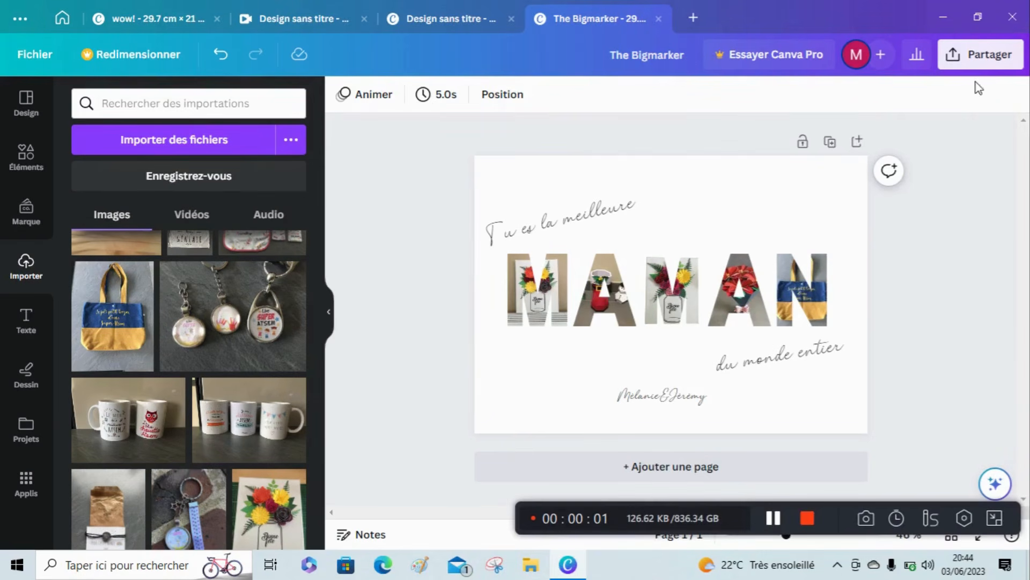
{"action": "left_click", "coordinate": [990, 56]}
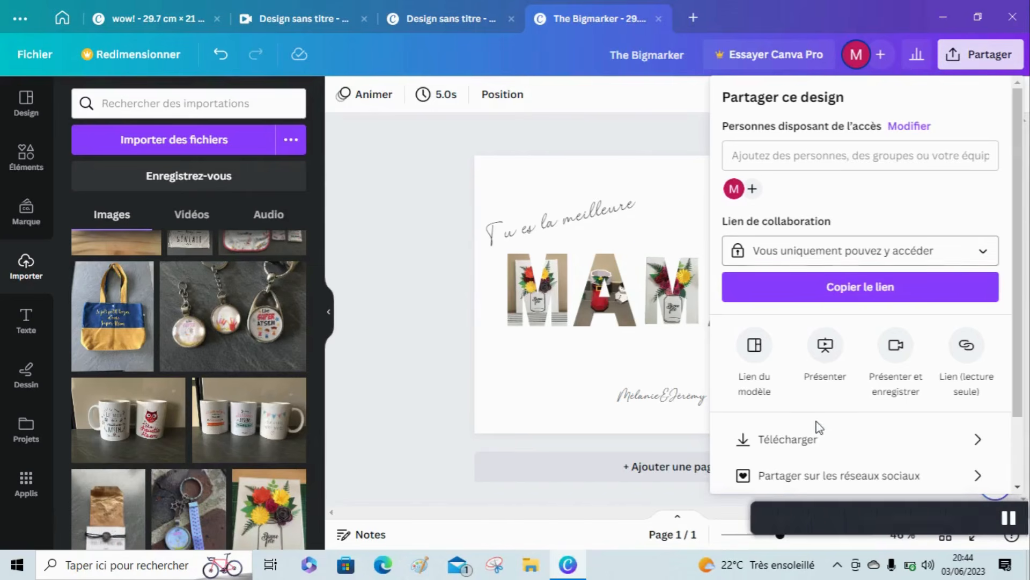
{"action": "left_click", "coordinate": [807, 440]}
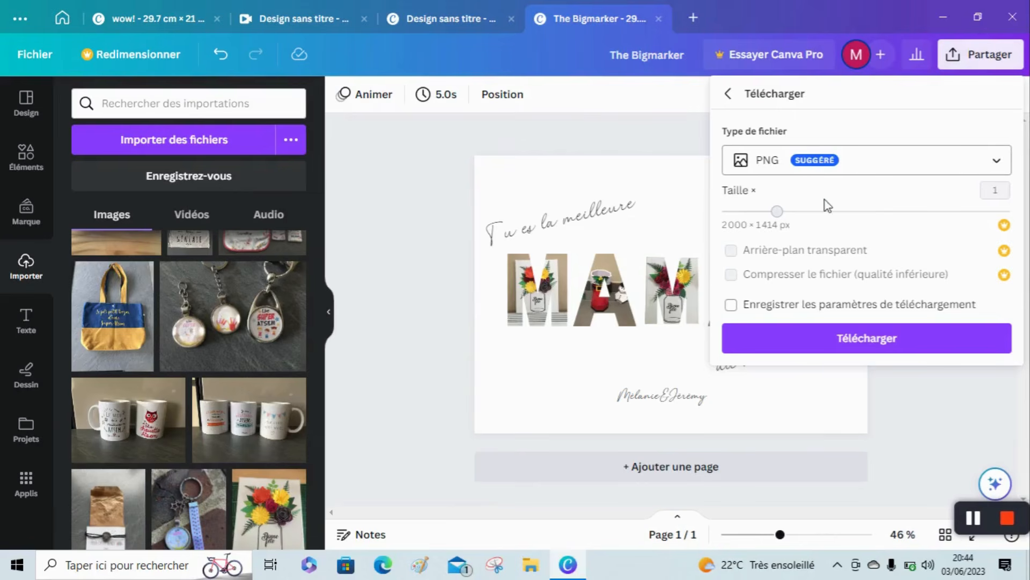
{"action": "left_click", "coordinate": [837, 348]}
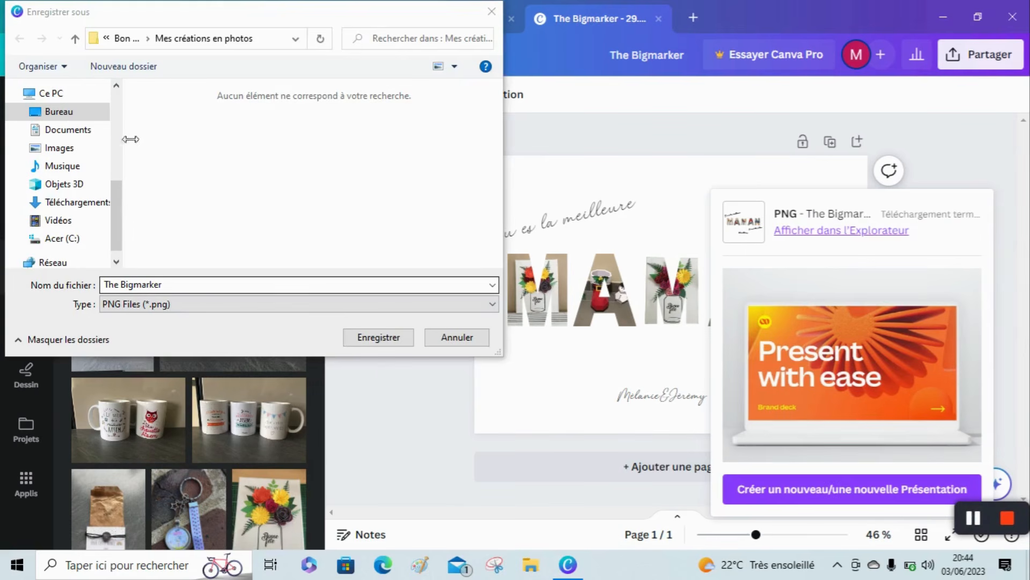
{"action": "left_click", "coordinate": [393, 338]}
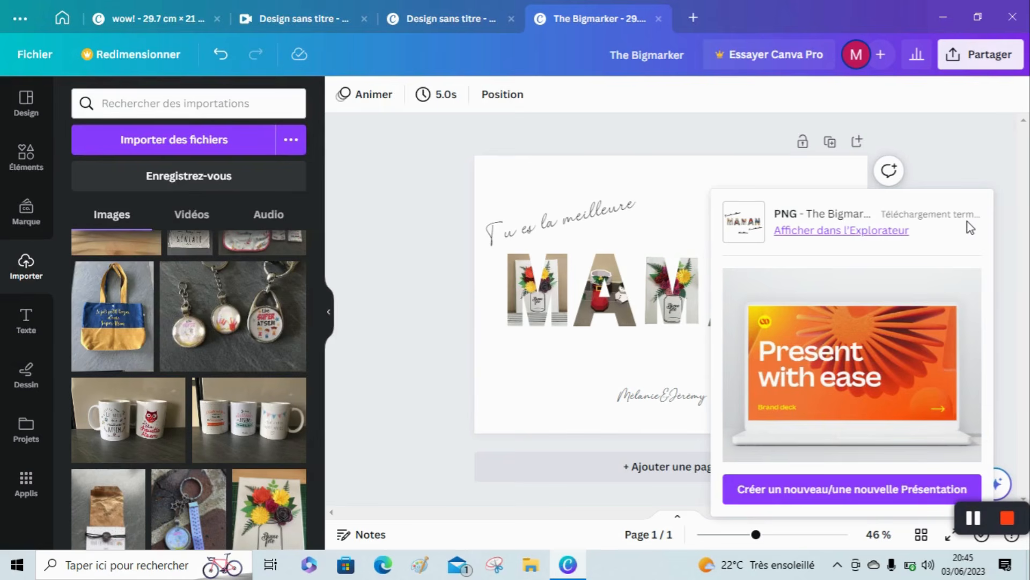
{"action": "left_click", "coordinate": [1008, 523]}
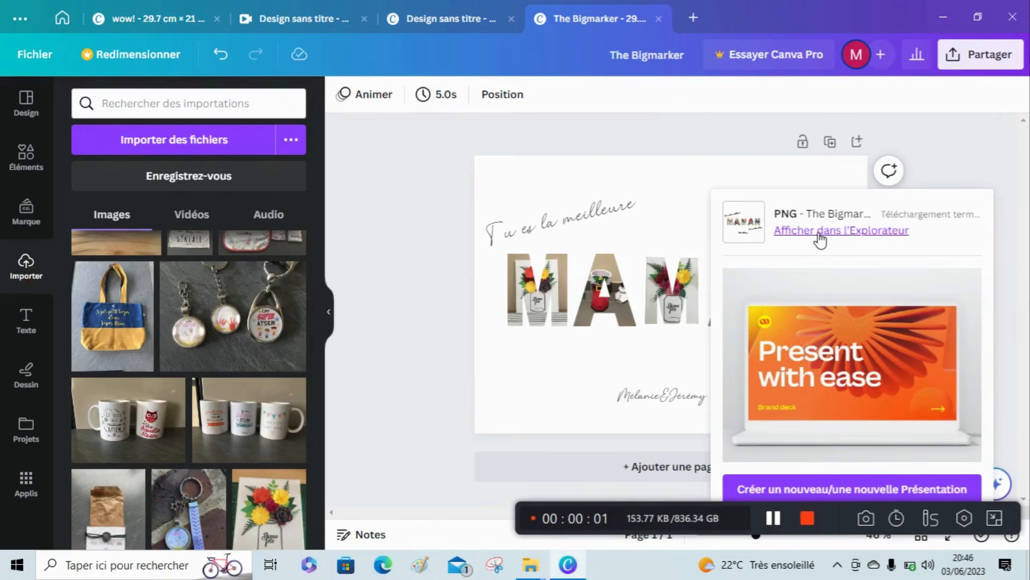
Open the downloaded The Bigmarker.png from its folder in the maximized Windows photo viewer and bring up its print settings.
{"action": "left_click", "coordinate": [820, 232]}
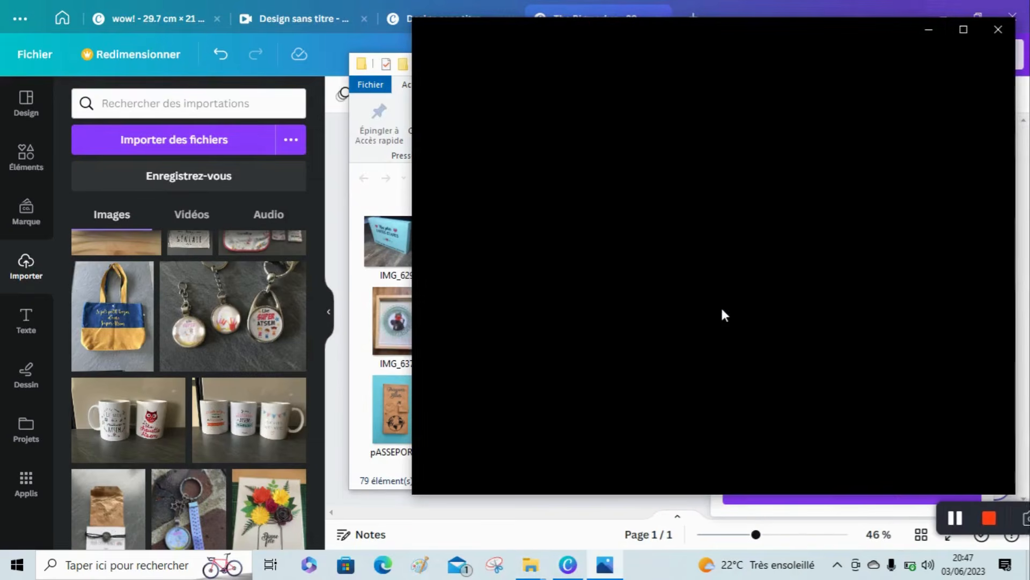
{"action": "left_click", "coordinate": [961, 31]}
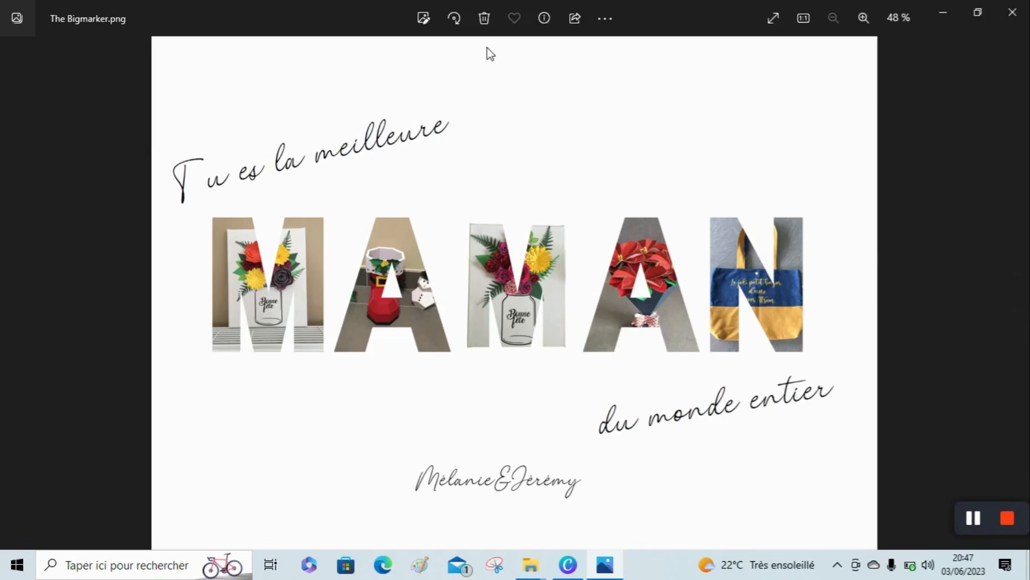
{"action": "left_click", "coordinate": [605, 25]}
{"action": "left_click", "coordinate": [482, 145]}
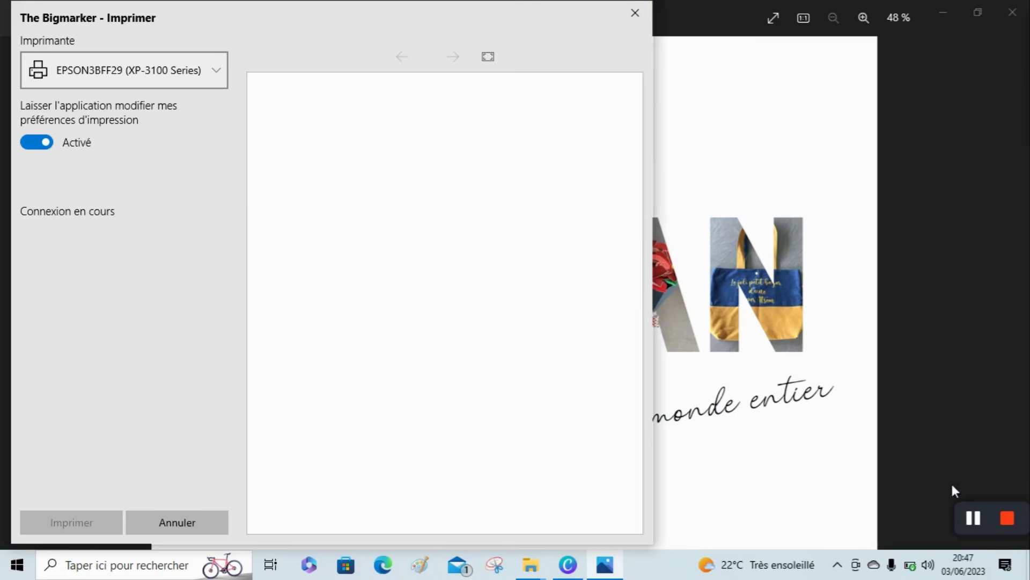
{"action": "left_click", "coordinate": [1007, 519]}
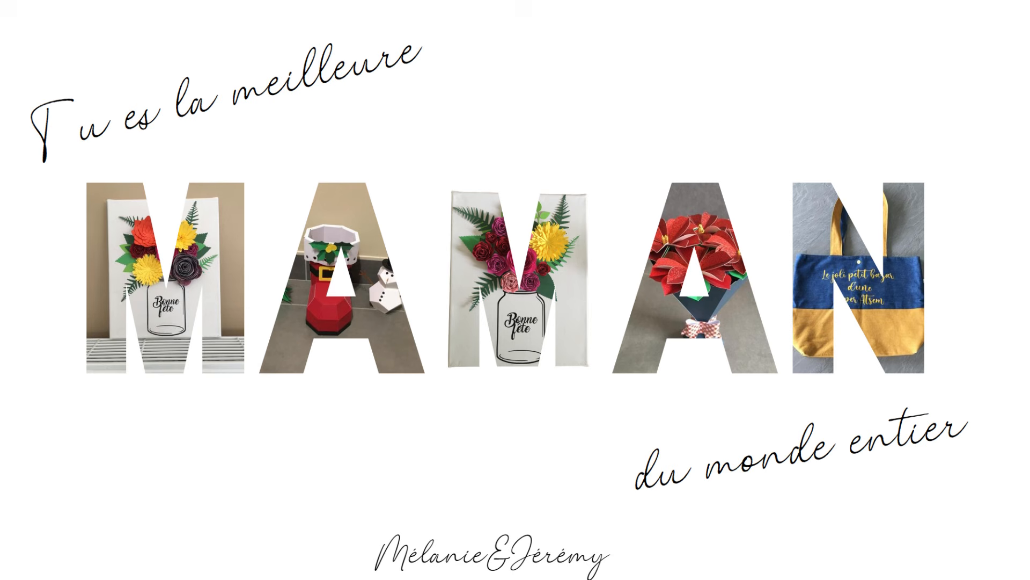